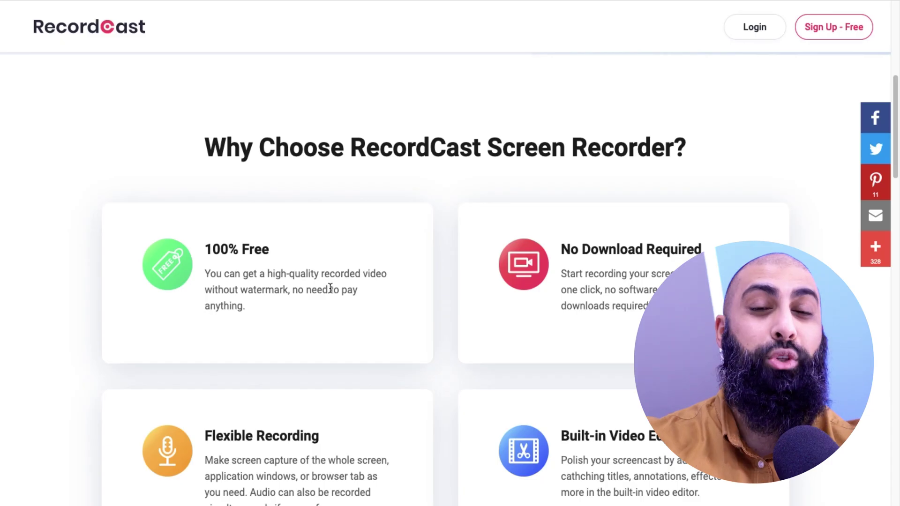
# Start a new recording in Screen + Webcam mode and continue to Recording Settings.
pyautogui.scroll(-2, 330, 287)
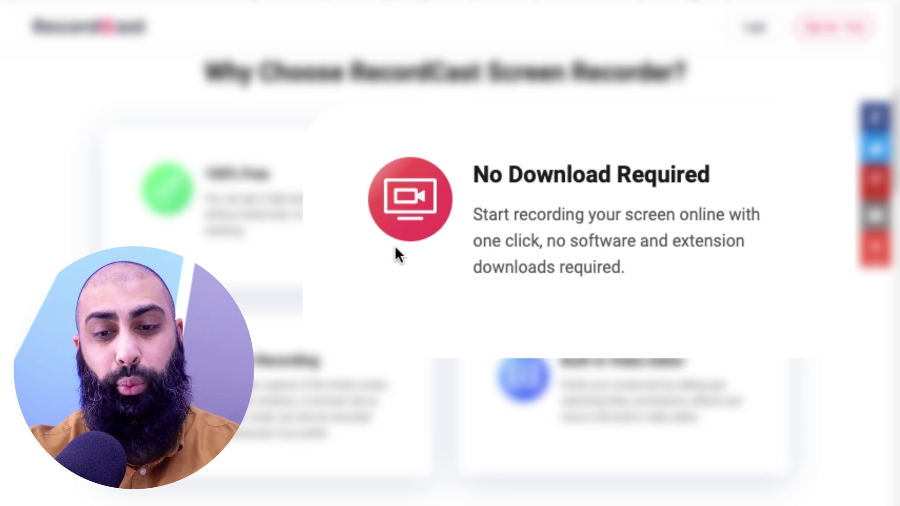
pyautogui.scroll(-1, 393, 247)
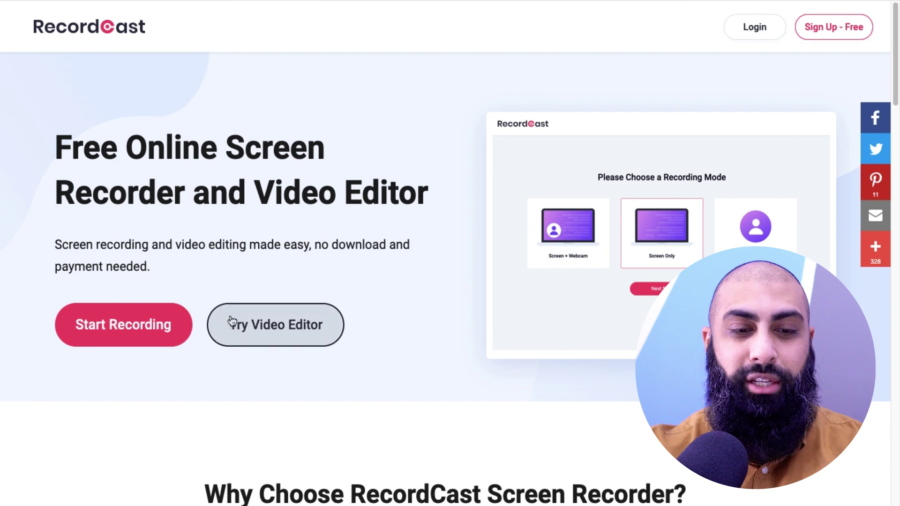
pyautogui.click(128, 326)
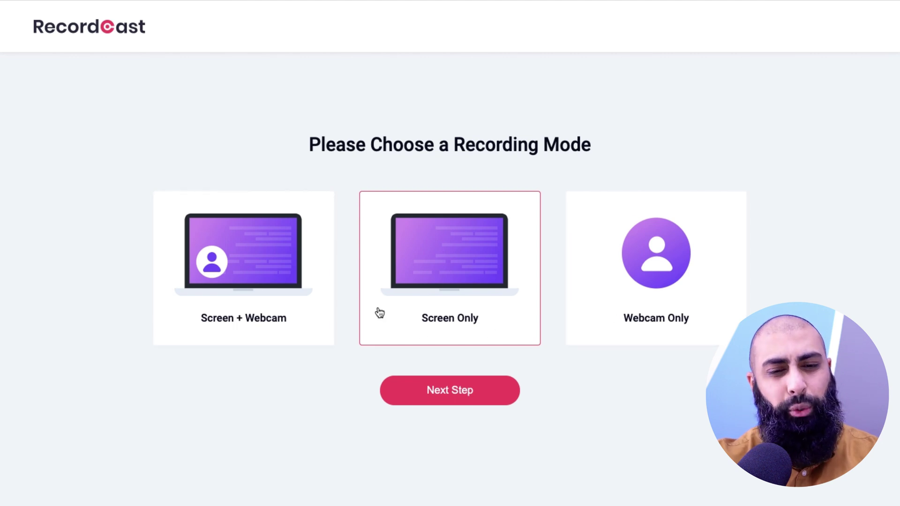
pyautogui.click(262, 293)
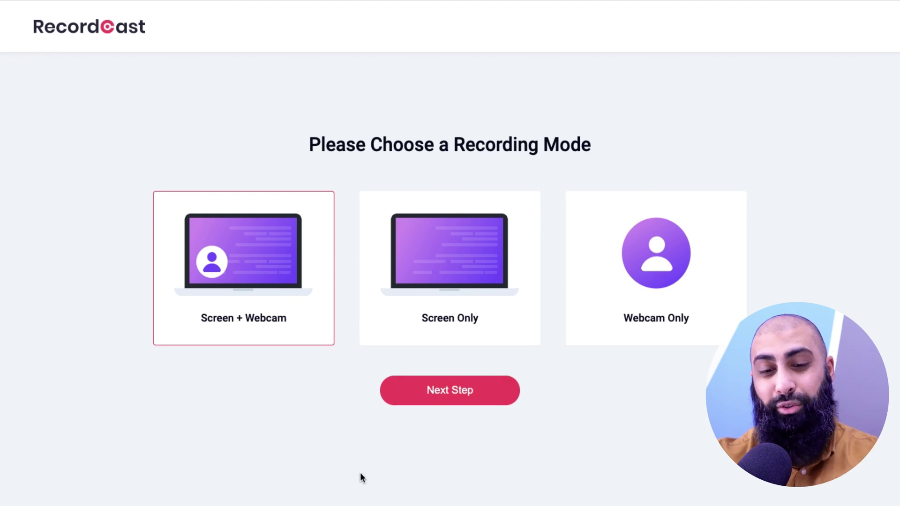
pyautogui.click(457, 403)
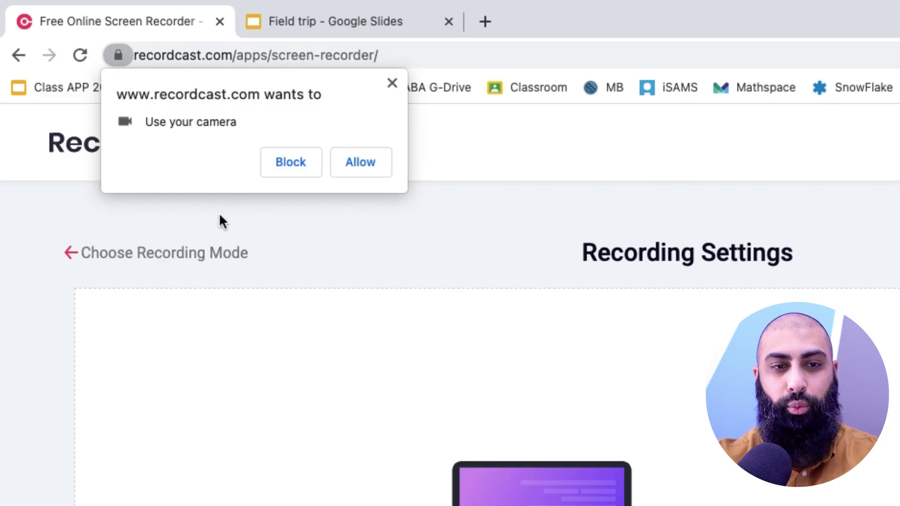
# Allow camera and microphone access, then choose System audio as the audio source.
pyautogui.click(352, 161)
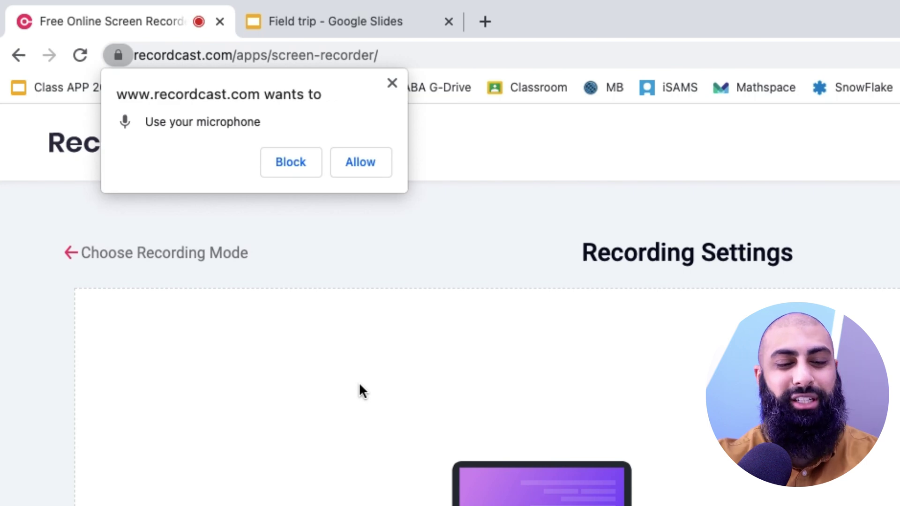
pyautogui.click(363, 162)
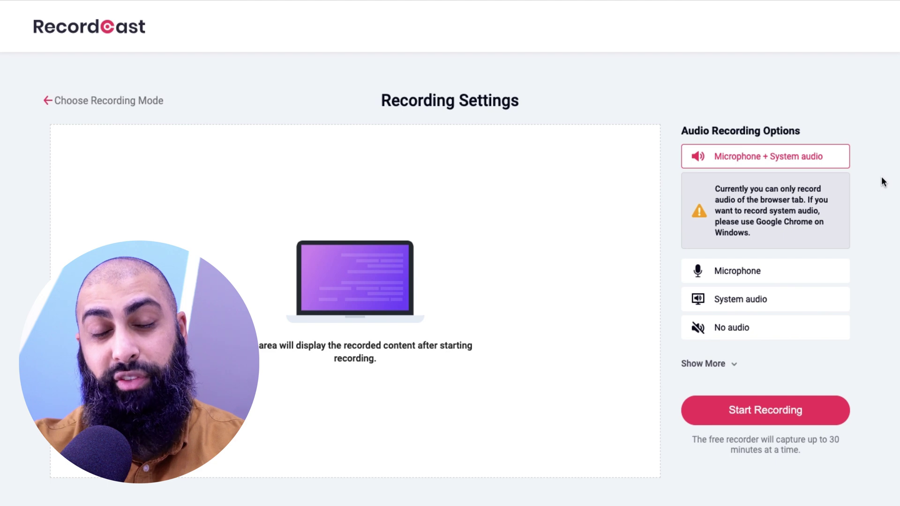
pyautogui.click(797, 300)
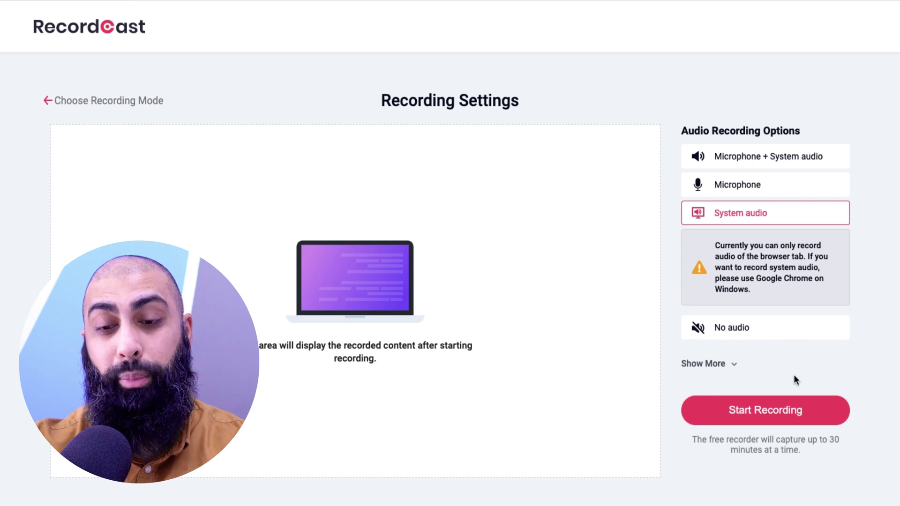
# Keep FaceTime HD Camera as the webcam and start the recording.
pyautogui.click(734, 366)
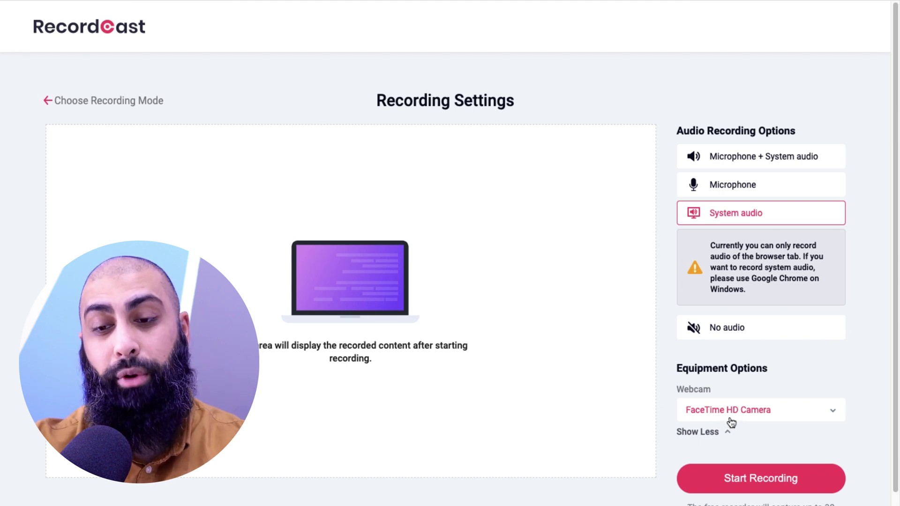
pyautogui.click(801, 417)
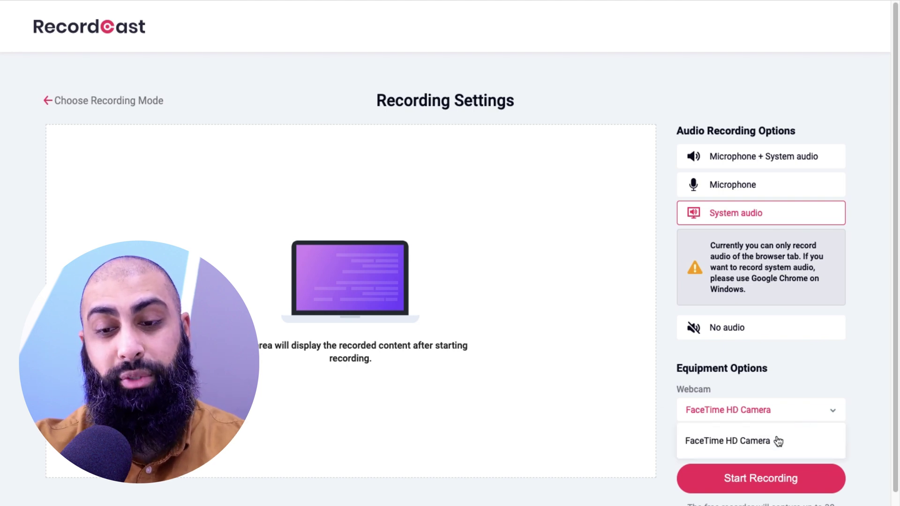
pyautogui.click(794, 403)
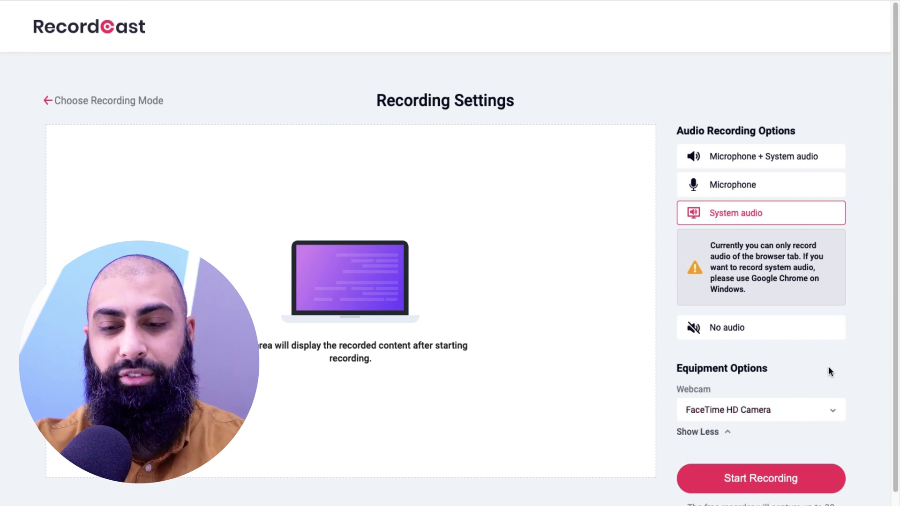
pyautogui.scroll(-1, 827, 370)
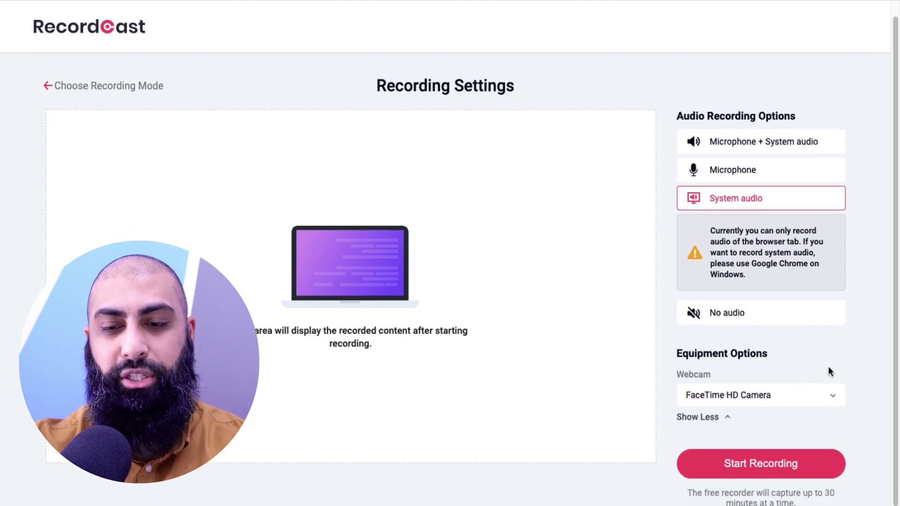
pyautogui.click(760, 463)
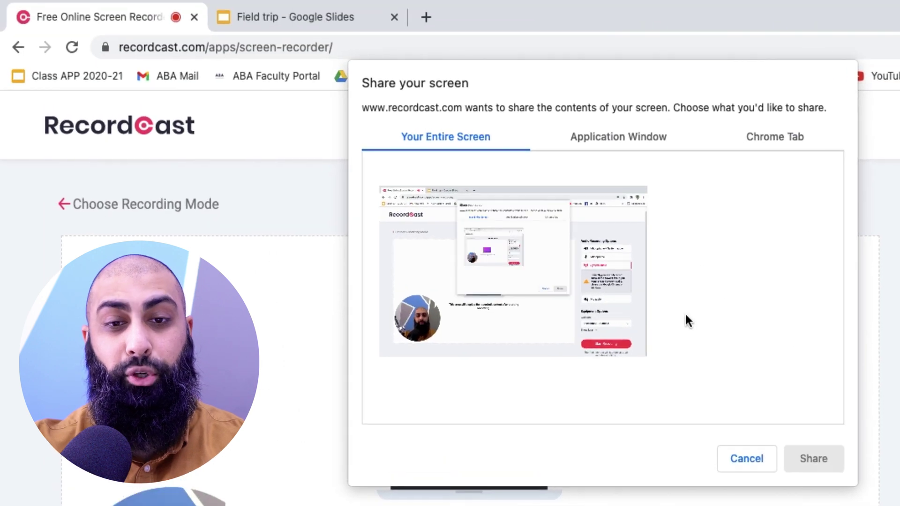
# Share Your Entire Screen to begin recording, then bring up the Field trip presentation.
pyautogui.click(555, 302)
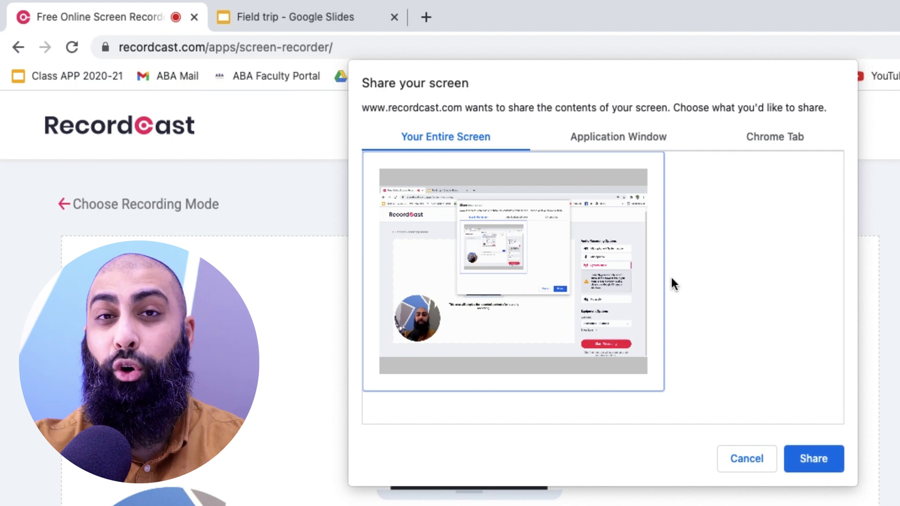
pyautogui.click(643, 143)
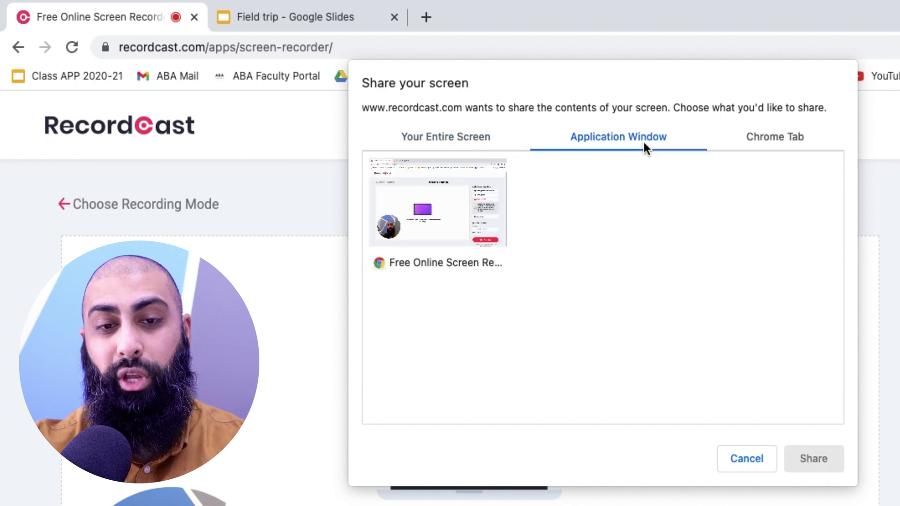
pyautogui.click(769, 141)
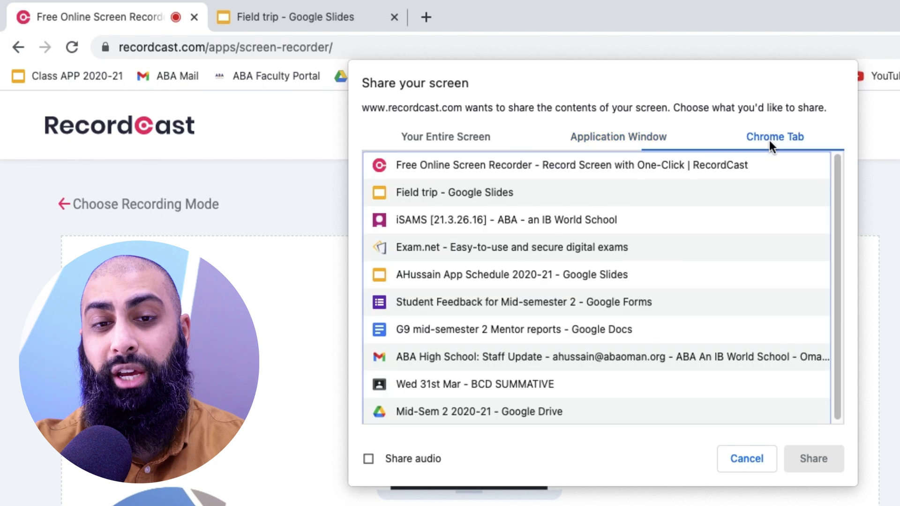
pyautogui.click(453, 136)
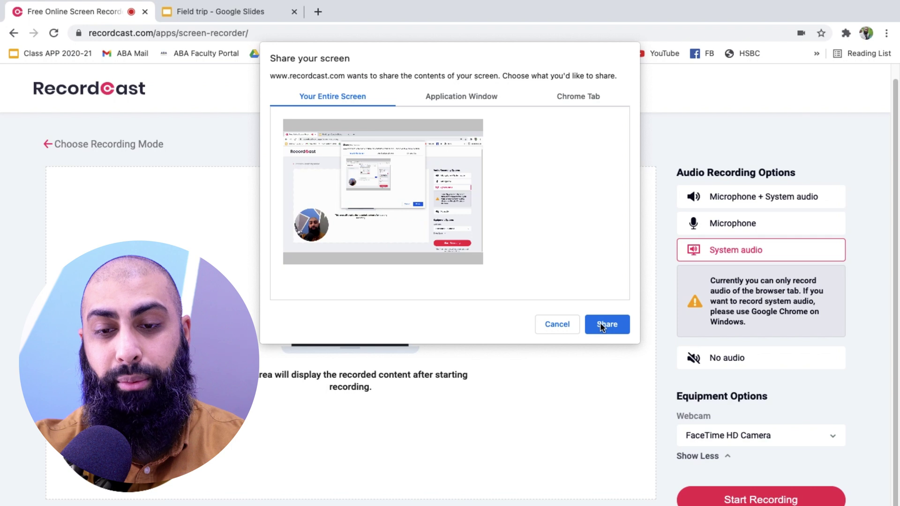
pyautogui.click(809, 459)
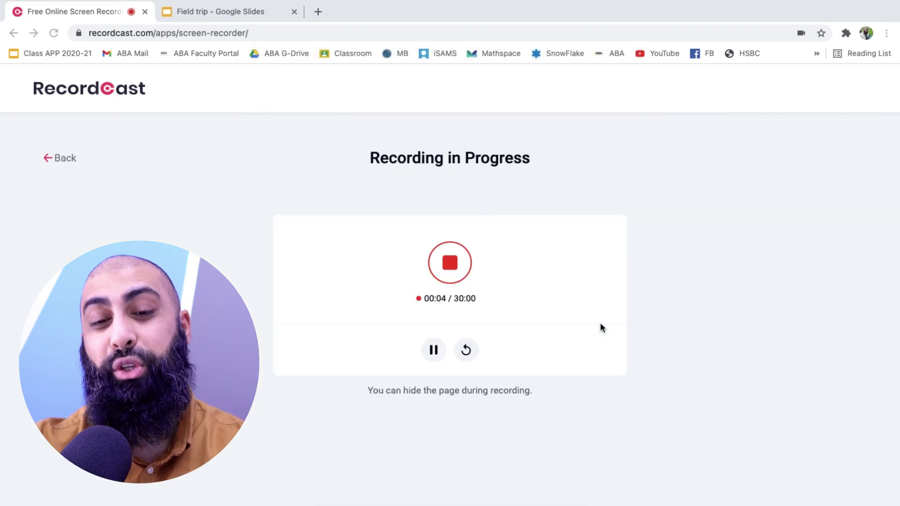
pyautogui.click(230, 10)
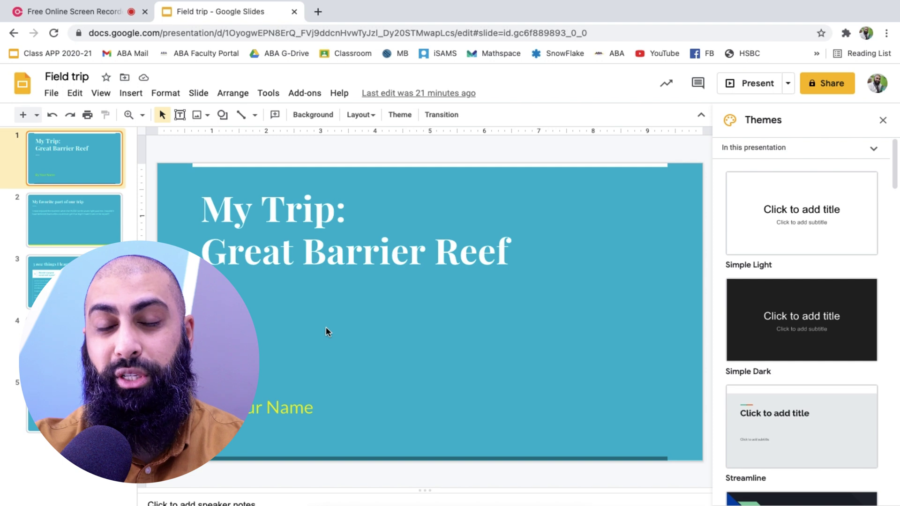
# Present the Field trip slideshow through the facts slide, then exit back to the recorder.
pyautogui.click(744, 83)
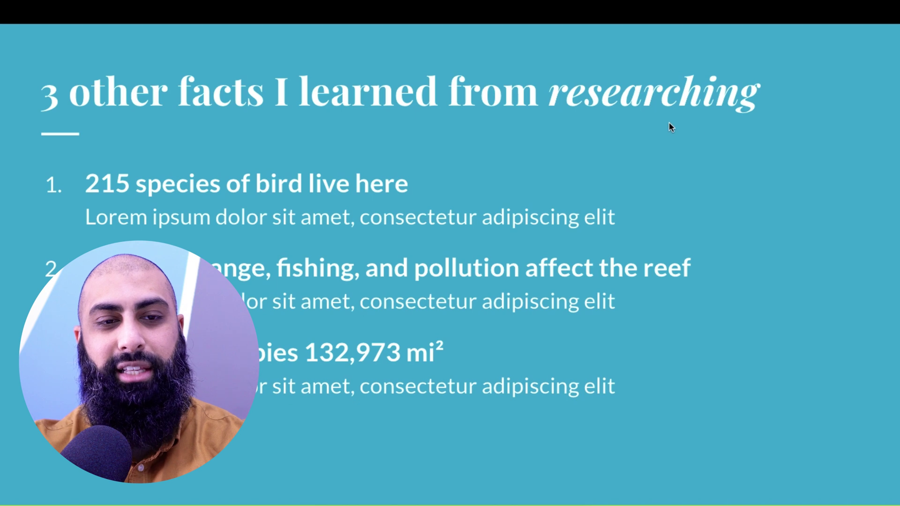
pyautogui.press('super+shift+f')
pyautogui.press('Escape')
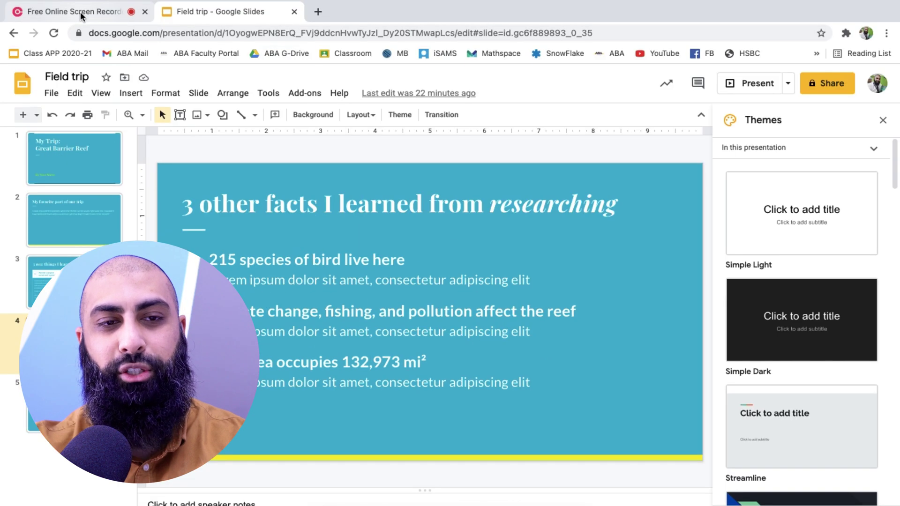
pyautogui.click(81, 13)
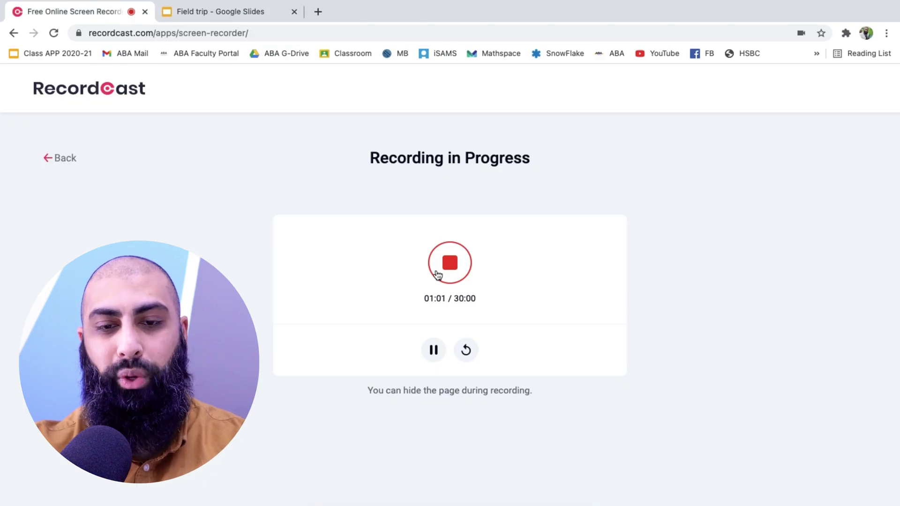
# Stop the recording so the screen and webcam clips load into the editor.
pyautogui.click(451, 264)
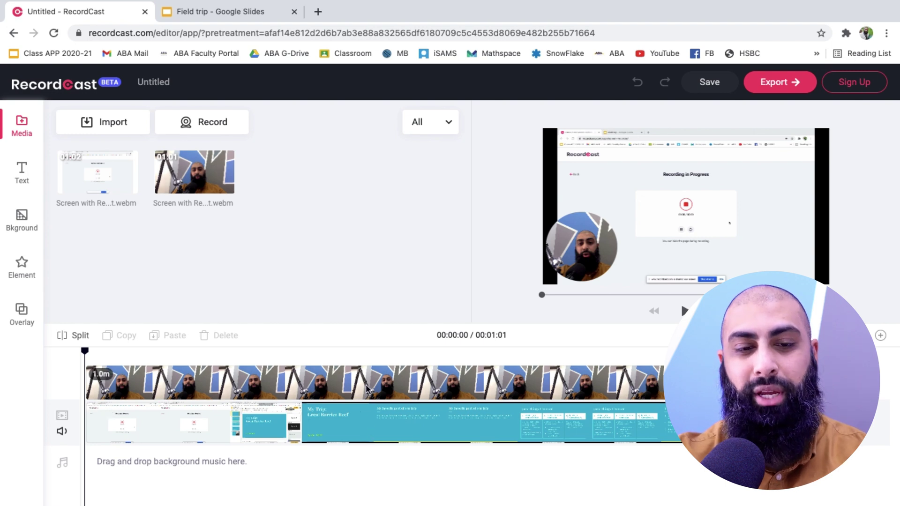
# Reposition the webcam circle and shrink it to 21%, leaving the playhead near 7 seconds.
pyautogui.click(366, 420)
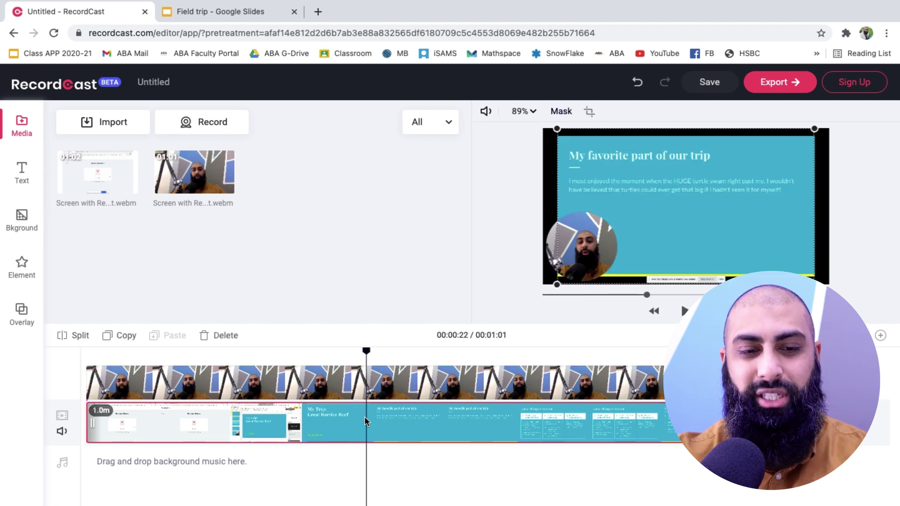
pyautogui.click(377, 387)
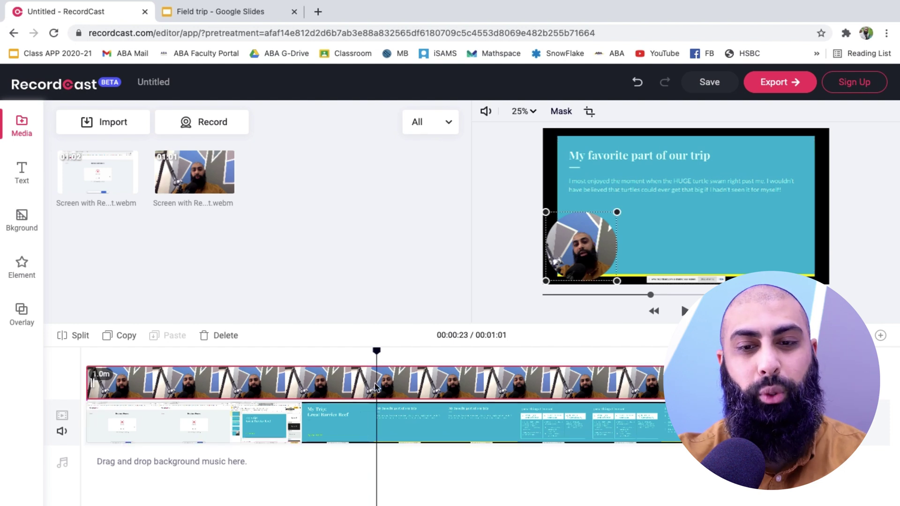
pyautogui.moveTo(579, 248); pyautogui.dragTo(786, 244)
pyautogui.moveTo(753, 206); pyautogui.dragTo(796, 251)
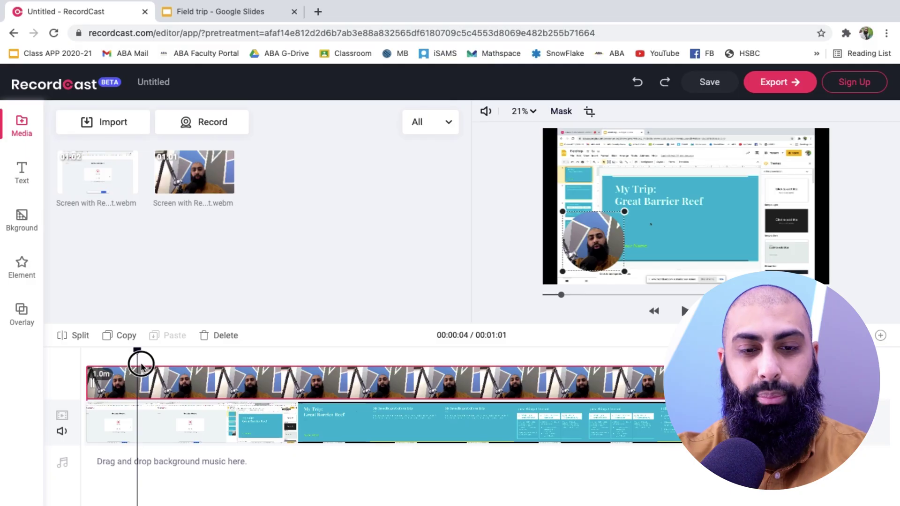
pyautogui.moveTo(141, 363); pyautogui.dragTo(184, 356)
# Split the clips at 00:00:17 and delete the leading webcam and screen sections.
pyautogui.moveTo(283, 371); pyautogui.dragTo(303, 370)
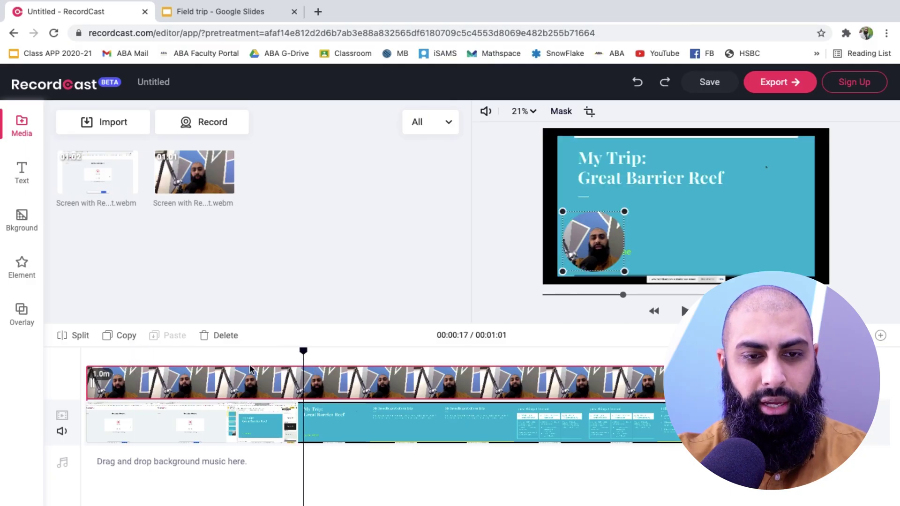
pyautogui.click(70, 336)
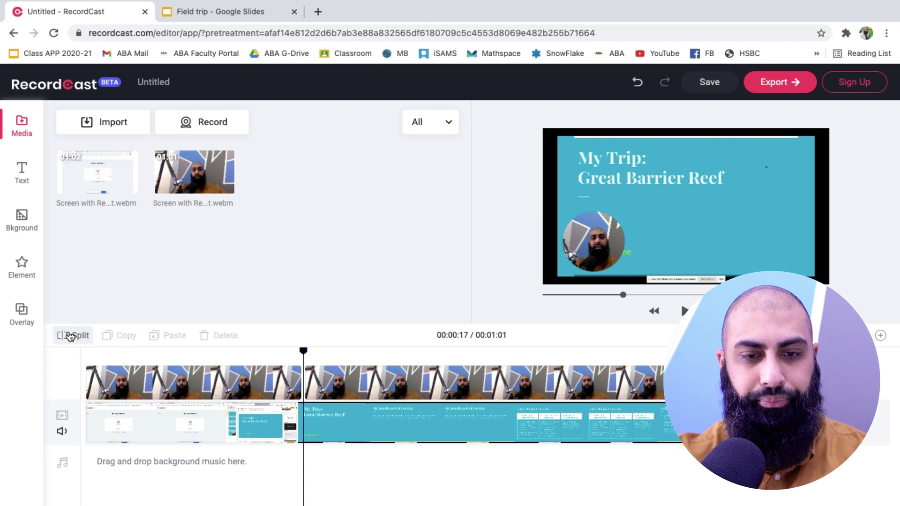
pyautogui.click(319, 422)
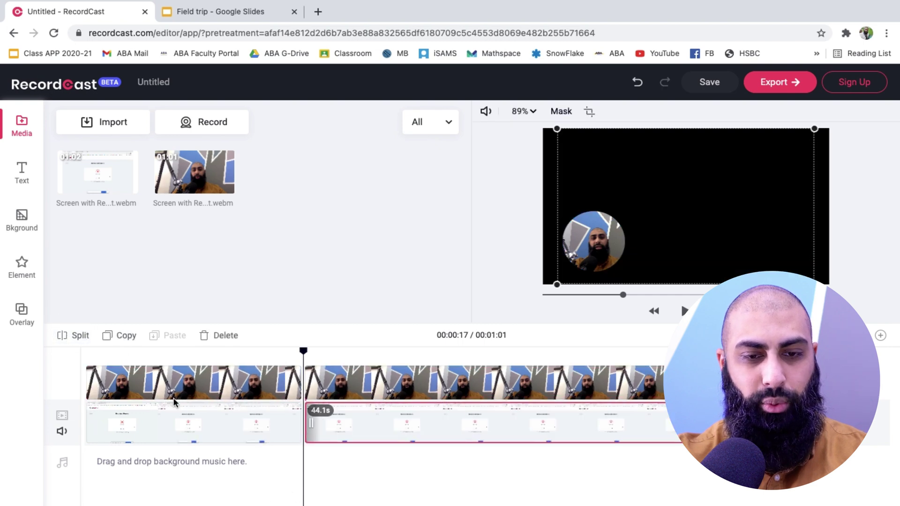
pyautogui.click(238, 394)
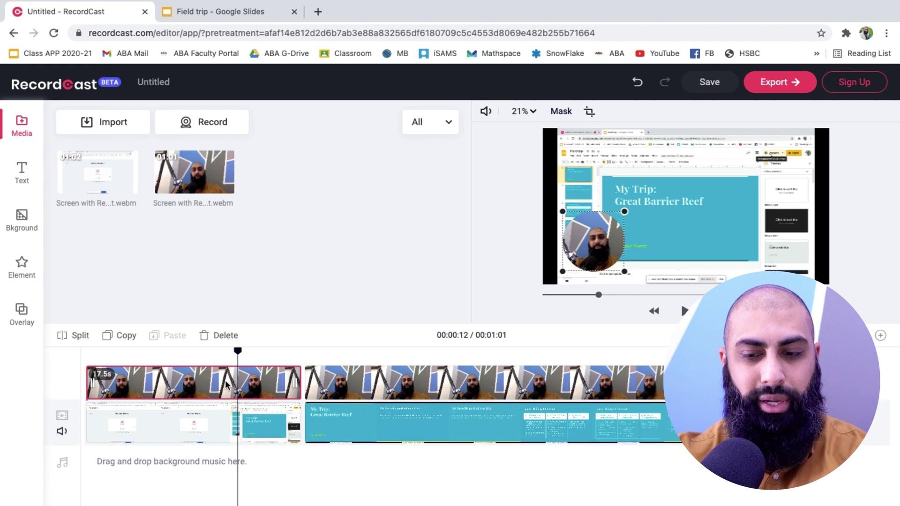
pyautogui.press('Delete')
pyautogui.click(190, 418)
pyautogui.press('Delete')
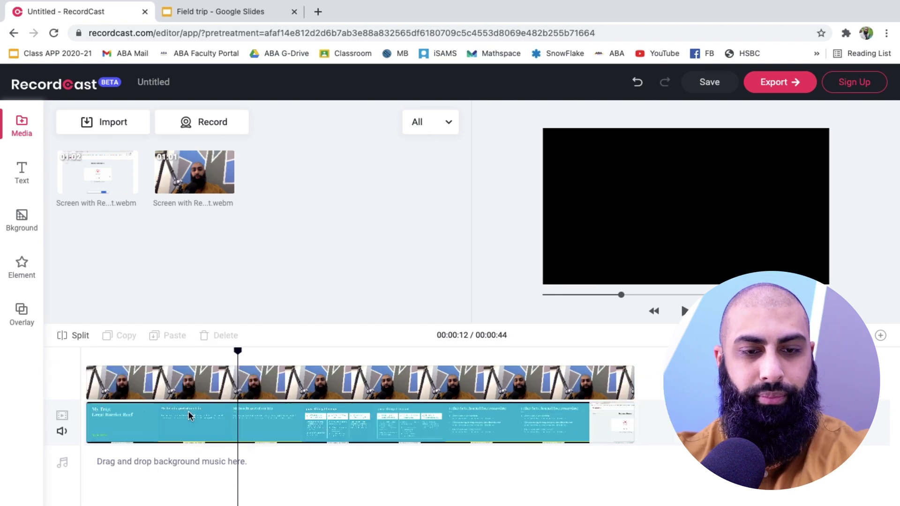
# Move the webcam circle to the slide's lower-right corner, clear of the text.
pyautogui.click(139, 357)
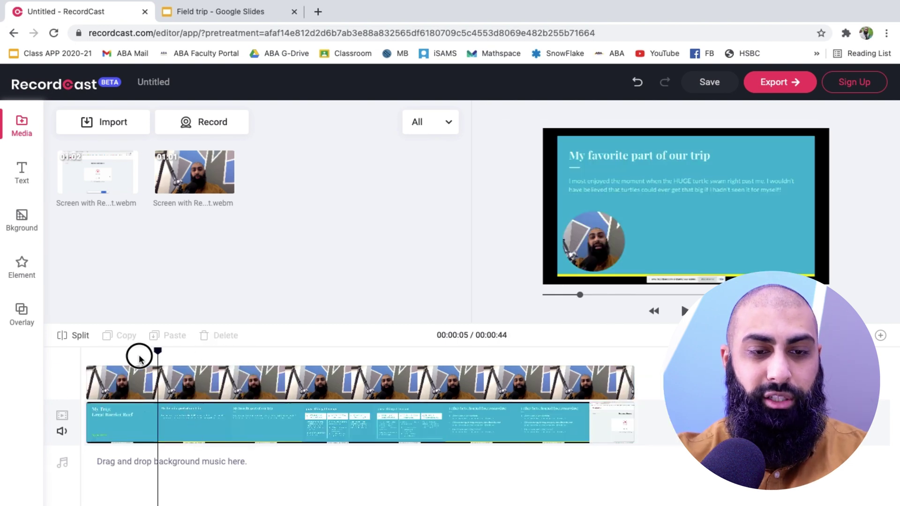
pyautogui.click(47, 351)
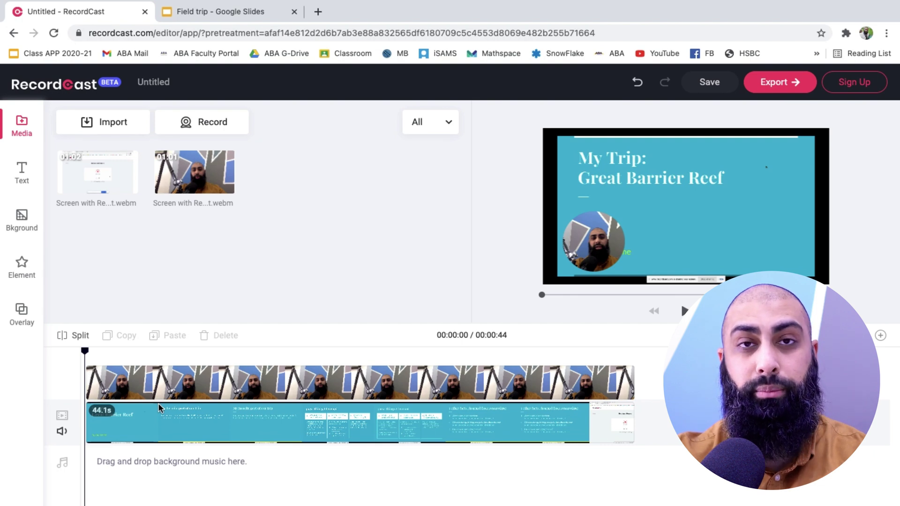
pyautogui.click(192, 382)
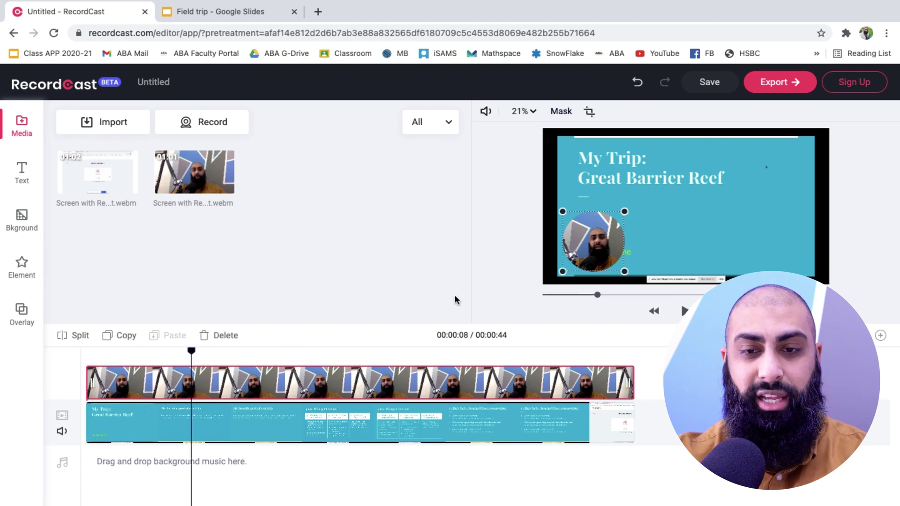
pyautogui.moveTo(591, 248); pyautogui.dragTo(786, 249)
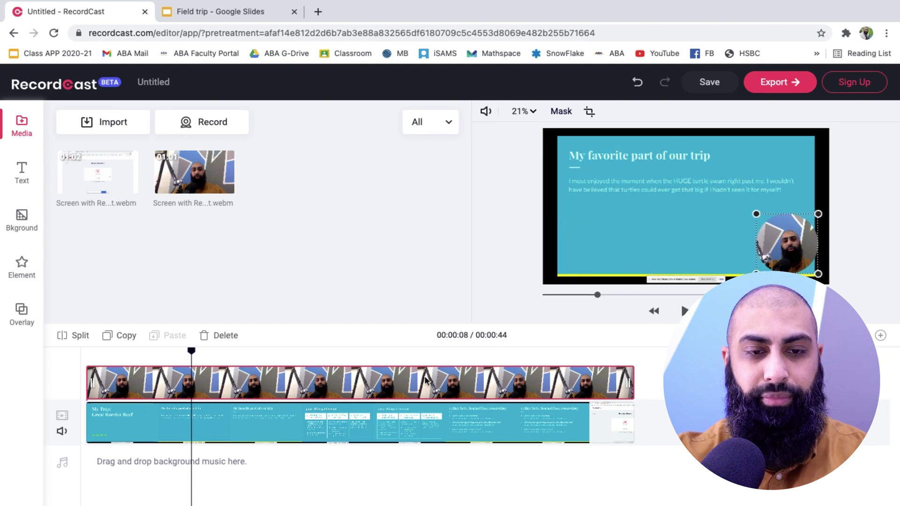
pyautogui.moveTo(192, 351); pyautogui.dragTo(85, 353)
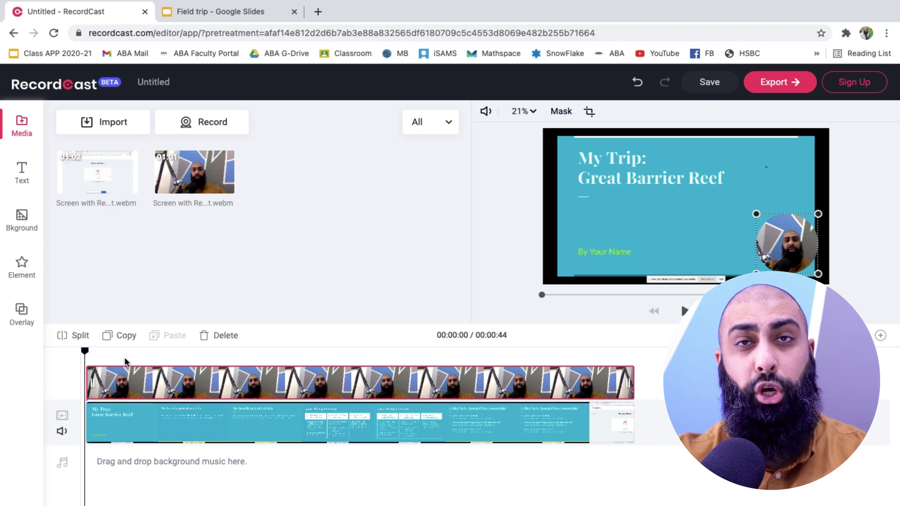
# Add the SWIPE FROM RIGHT dynamic text preset to the start of the video.
pyautogui.click(20, 177)
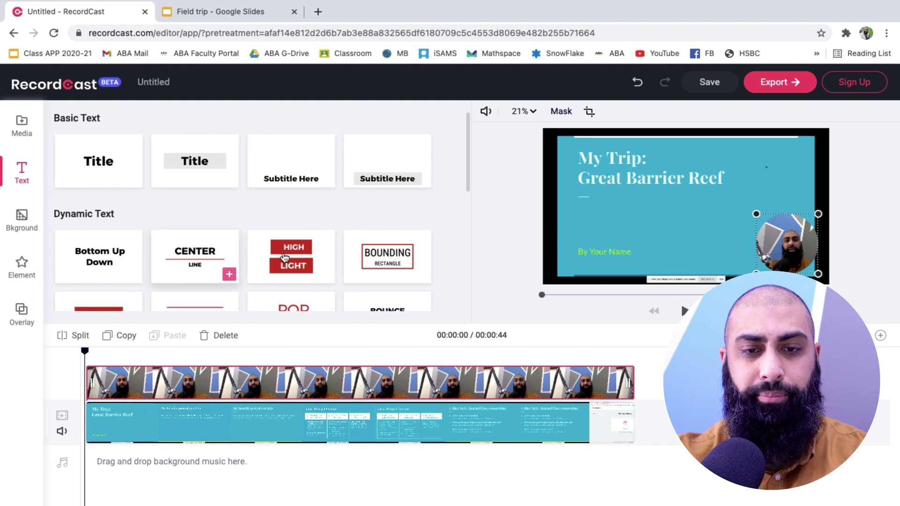
pyautogui.scroll(-1, 263, 265)
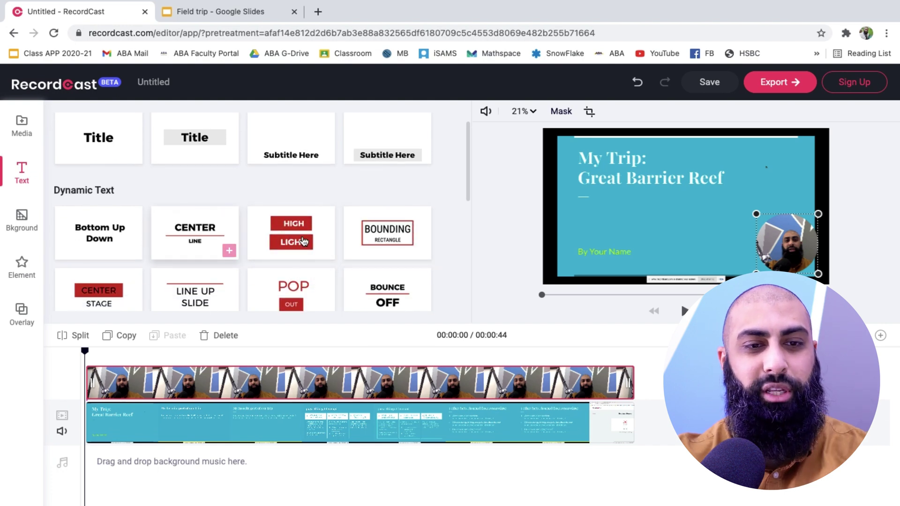
pyautogui.scroll(-2, 305, 245)
pyautogui.scroll(-10, 305, 245)
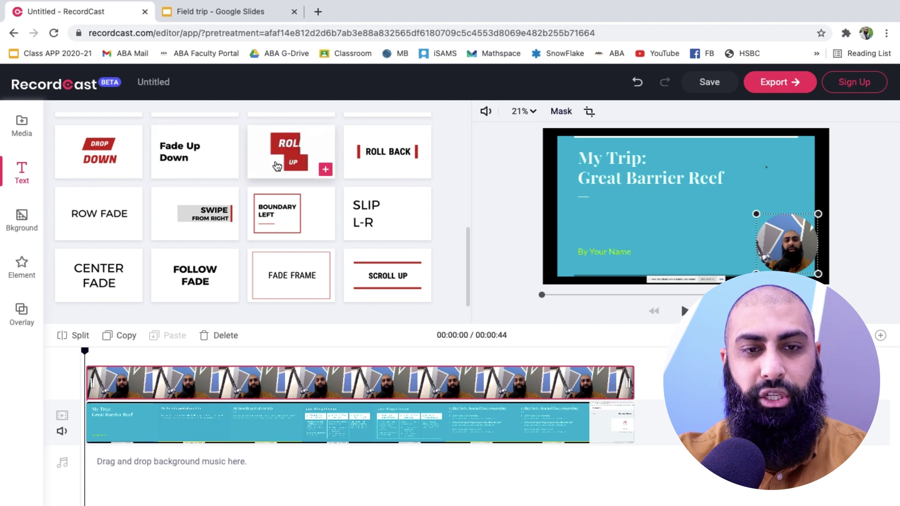
pyautogui.click(230, 233)
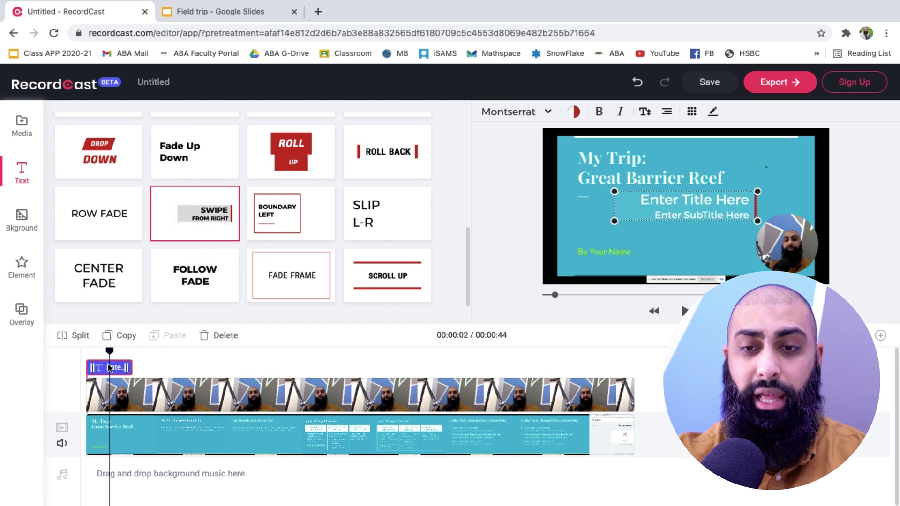
# Replace the title placeholders with 'The Great Barrier Reef' and subtitle 'My Trip'.
pyautogui.doubleClick(684, 201)
pyautogui.press('BackSpace')
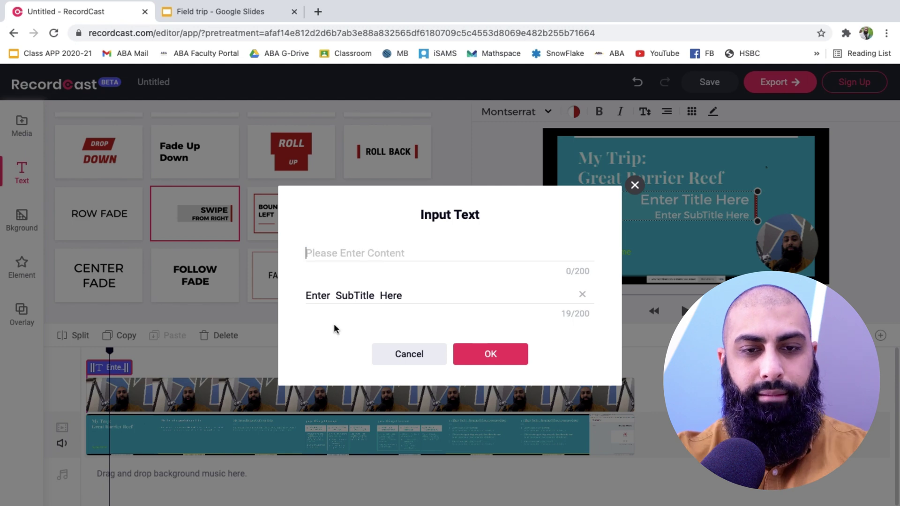
pyautogui.write('The Great Barrier Reef')
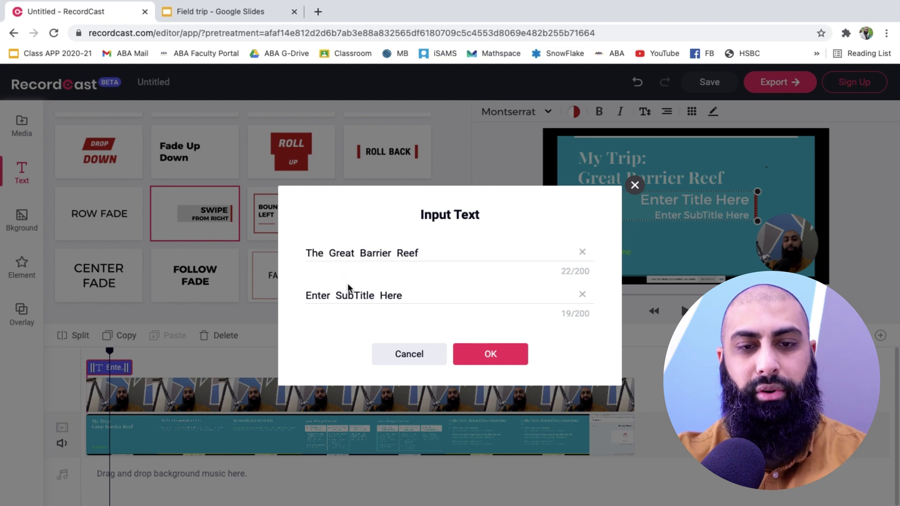
pyautogui.tripleClick(367, 295)
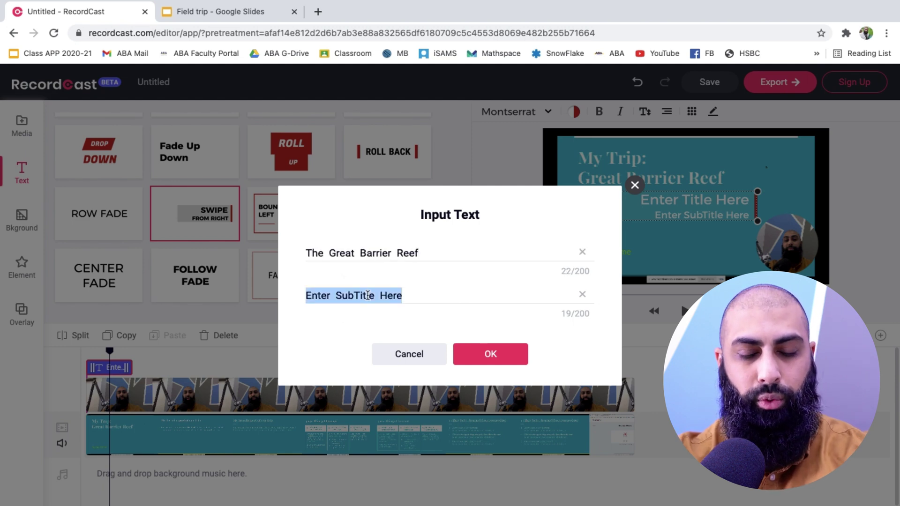
pyautogui.write('My Tri')
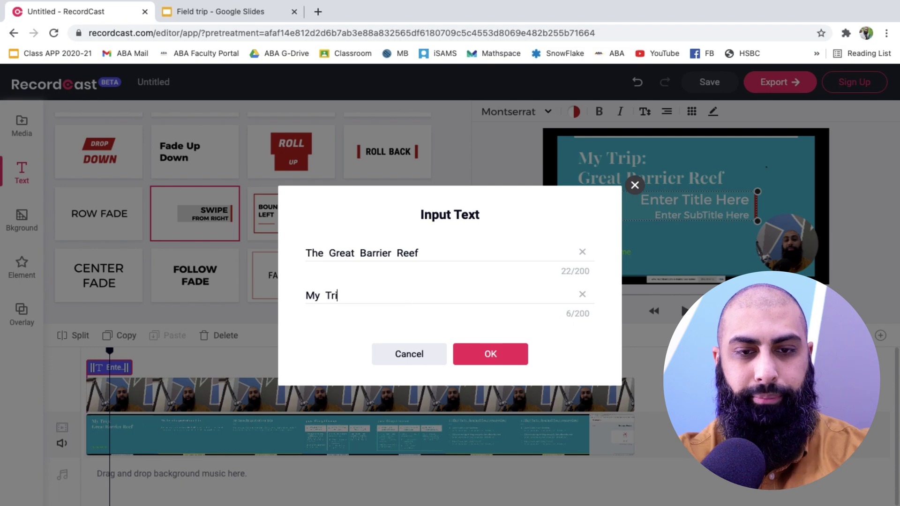
pyautogui.write('p')
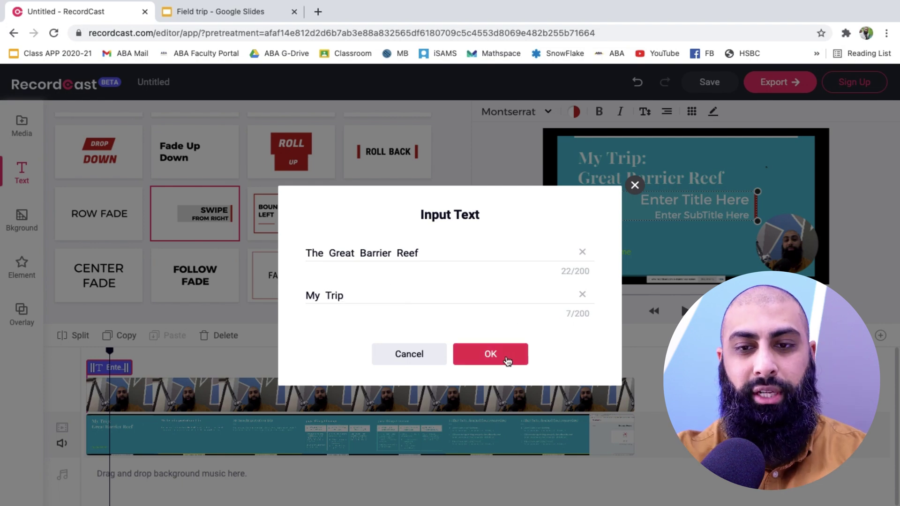
pyautogui.click(508, 358)
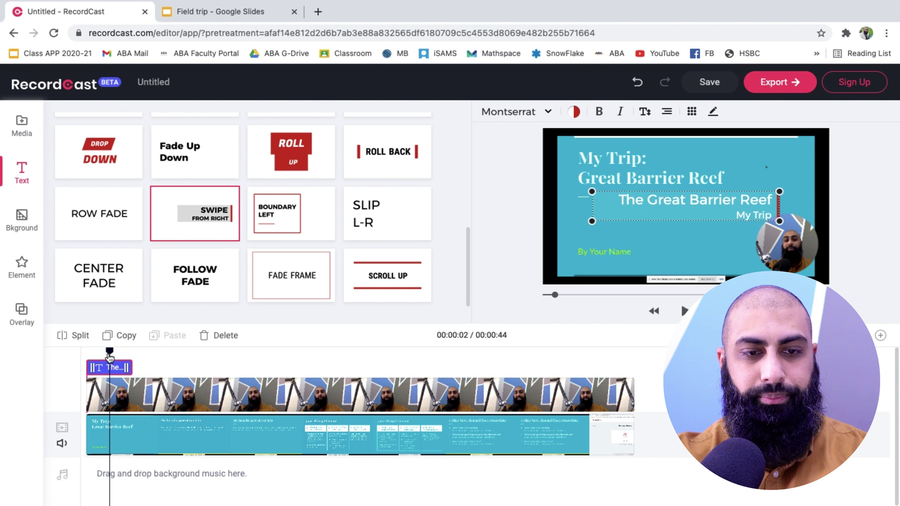
pyautogui.moveTo(109, 358); pyautogui.dragTo(148, 361)
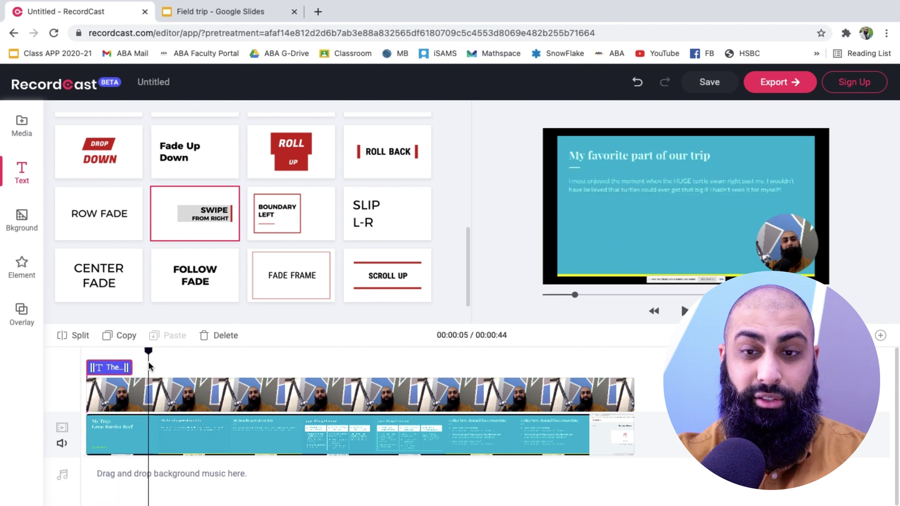
# Enlarge 'The Great Barrier Reef' title across the slide width and place it just below the slide heading.
pyautogui.click(113, 369)
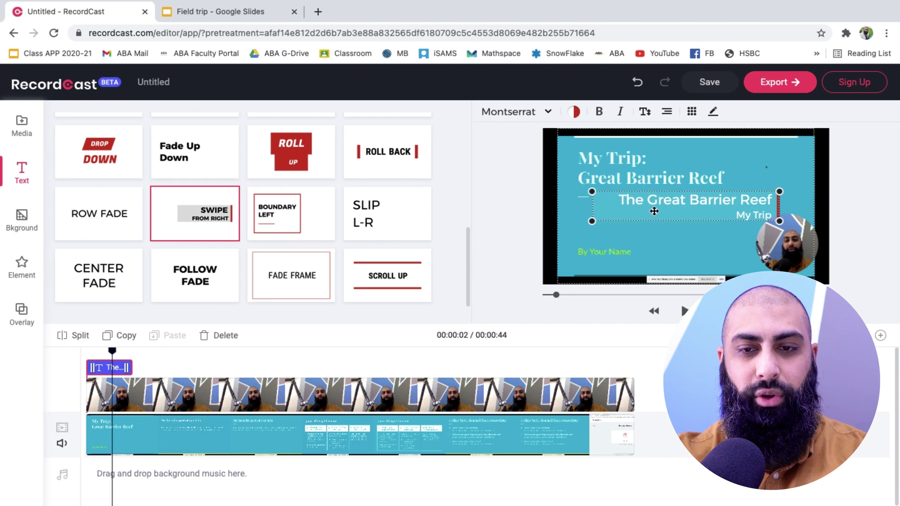
pyautogui.moveTo(590, 226); pyautogui.dragTo(537, 230)
pyautogui.moveTo(779, 192); pyautogui.dragTo(811, 177)
pyautogui.moveTo(730, 207)
pyautogui.mouseDown()
pyautogui.moveTo(733, 214)
pyautogui.moveTo(739, 206)
pyautogui.mouseUp()
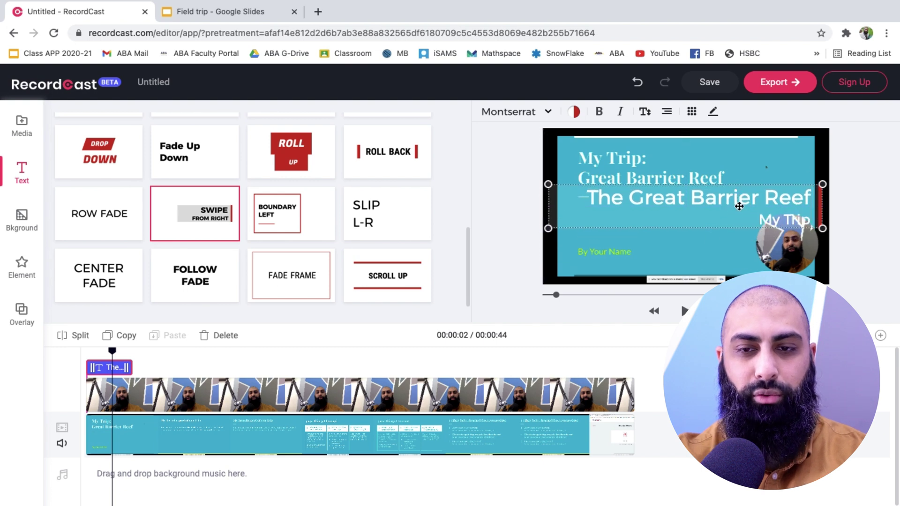
pyautogui.click(173, 368)
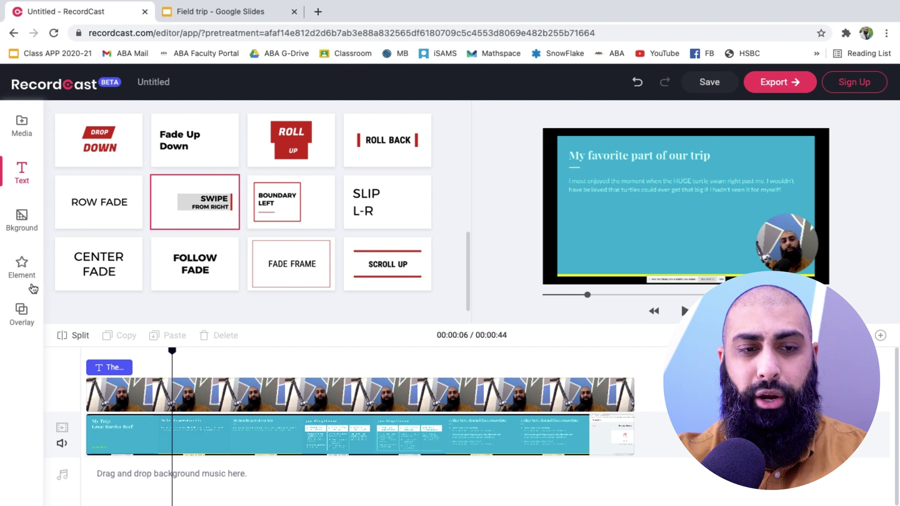
# Add a pink background clip and move it to the start of the video.
pyautogui.click(22, 217)
pyautogui.click(117, 211)
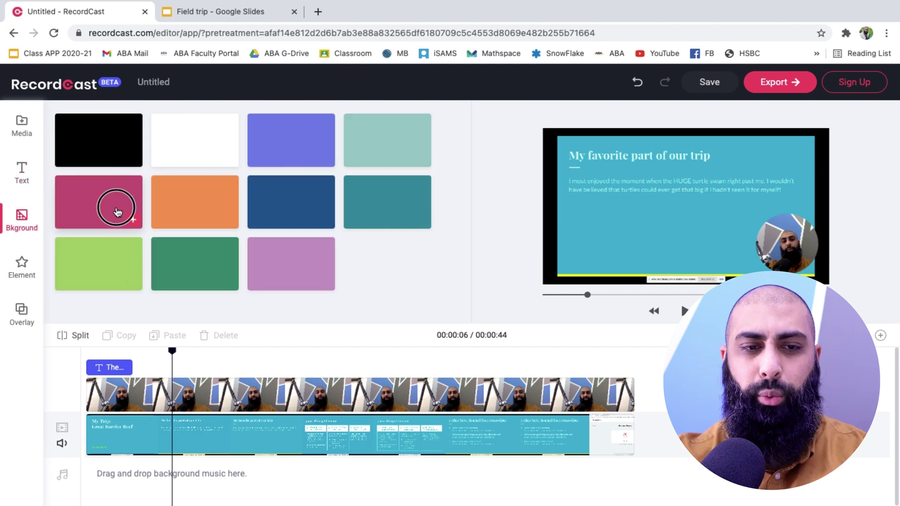
pyautogui.click(126, 217)
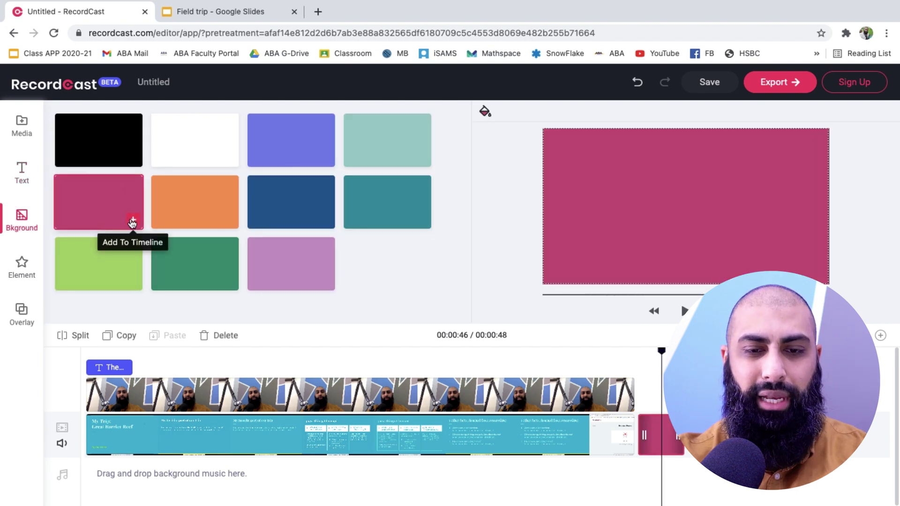
pyautogui.moveTo(663, 443); pyautogui.dragTo(104, 434)
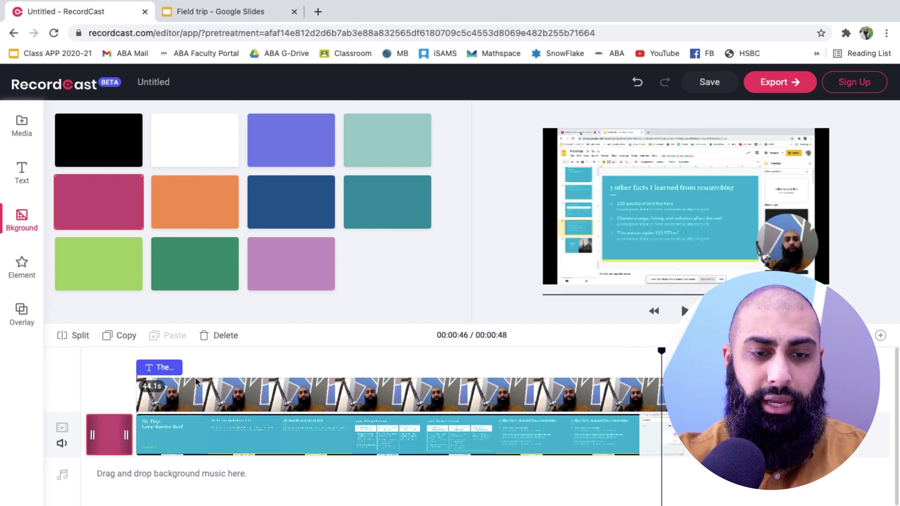
# Move the title text clip to the start so it plays over the pink clip.
pyautogui.click(162, 367)
pyautogui.moveTo(162, 368); pyautogui.dragTo(115, 368)
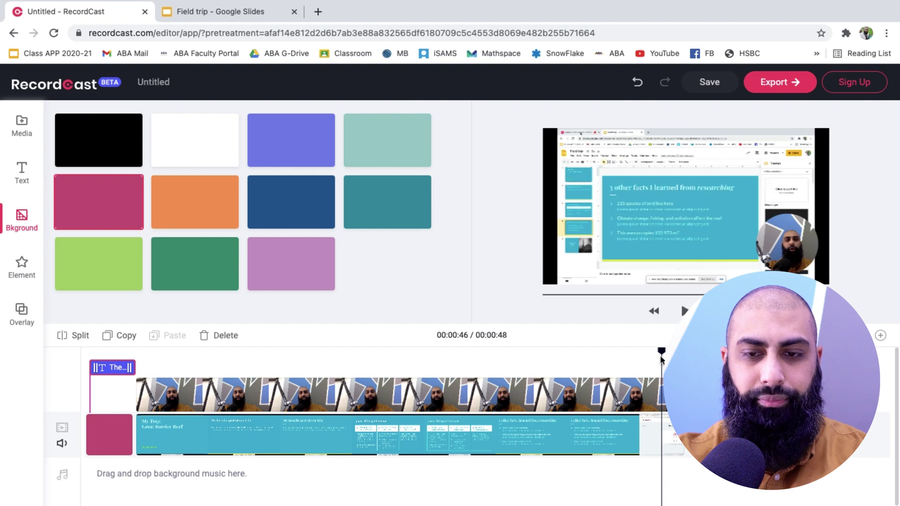
pyautogui.moveTo(662, 356); pyautogui.dragTo(125, 377)
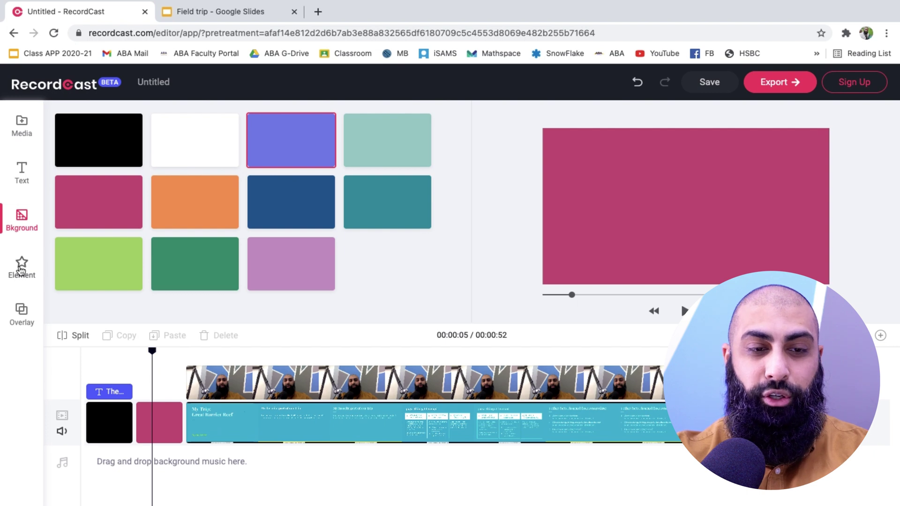
# Add the map-pin travel sticker at the video start, placed below the My Trip subtitle, and nudge the title higher.
pyautogui.click(22, 265)
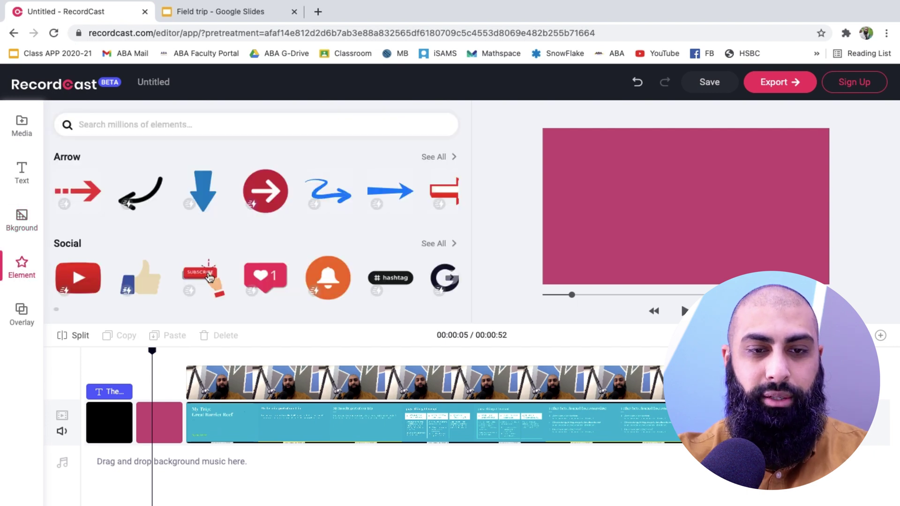
pyautogui.moveTo(152, 287)
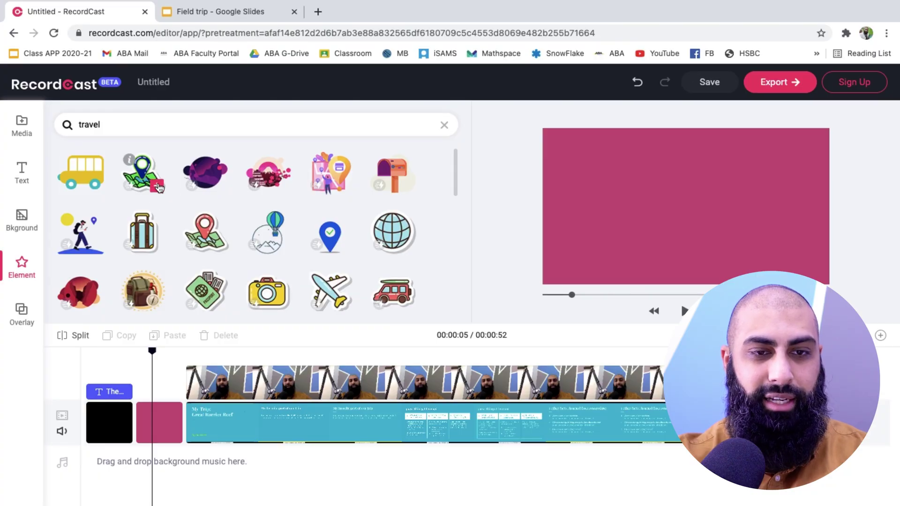
pyautogui.click(159, 187)
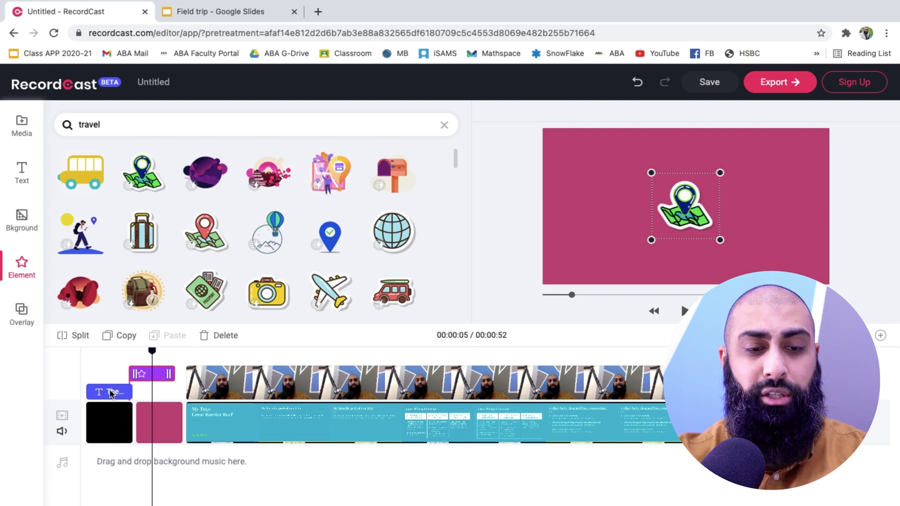
pyautogui.moveTo(111, 393); pyautogui.dragTo(113, 359)
pyautogui.moveTo(154, 393); pyautogui.dragTo(111, 392)
pyautogui.moveTo(151, 353); pyautogui.dragTo(116, 354)
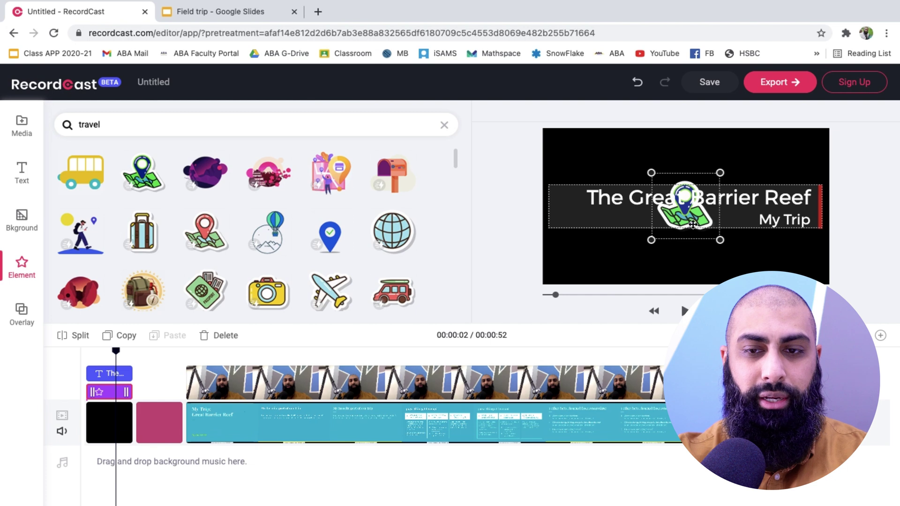
pyautogui.moveTo(689, 238); pyautogui.dragTo(694, 281)
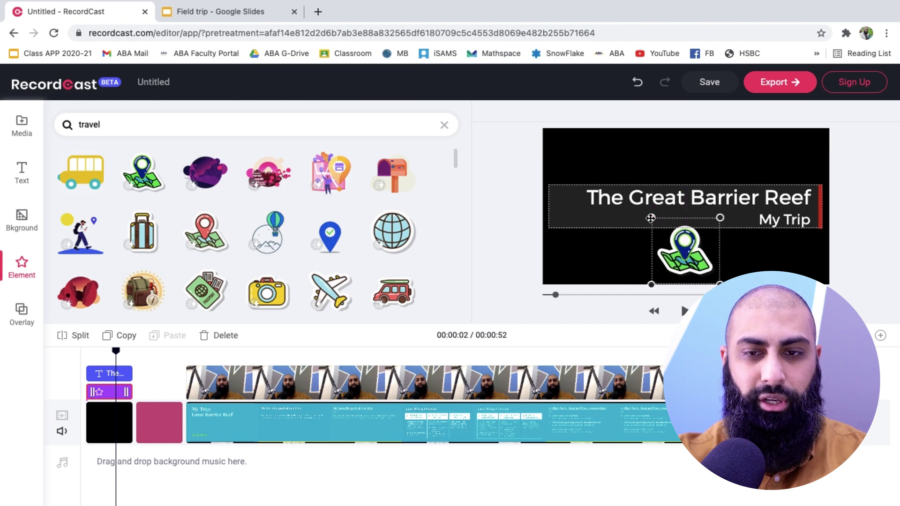
pyautogui.moveTo(651, 218); pyautogui.dragTo(657, 201)
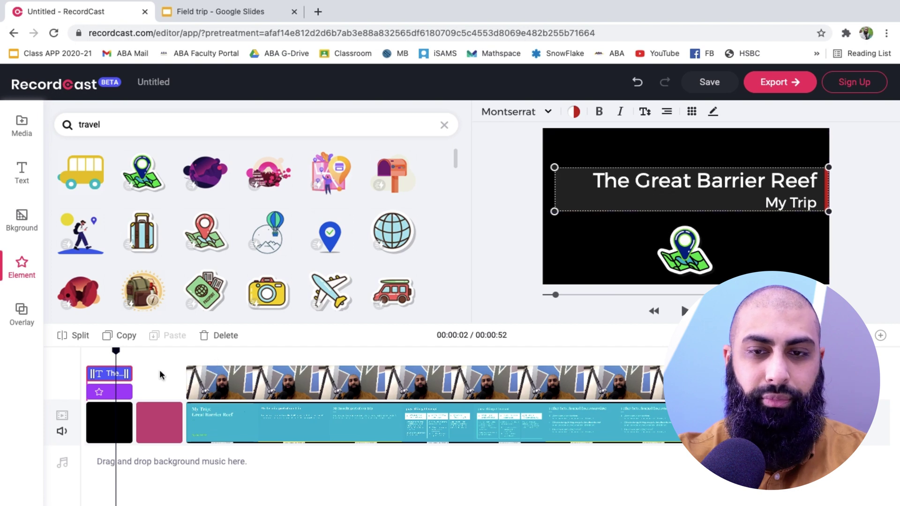
# Delete the pink background clip so the video opens on black.
pyautogui.click(160, 375)
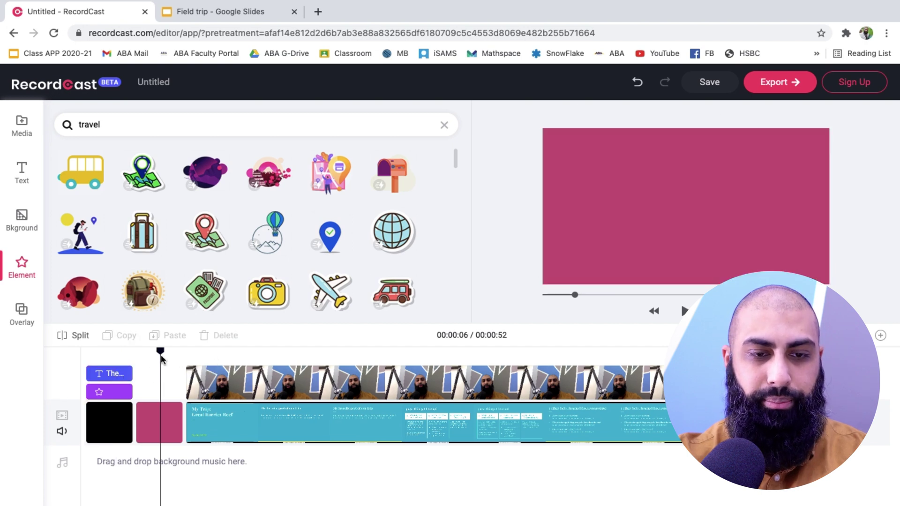
pyautogui.click(157, 423)
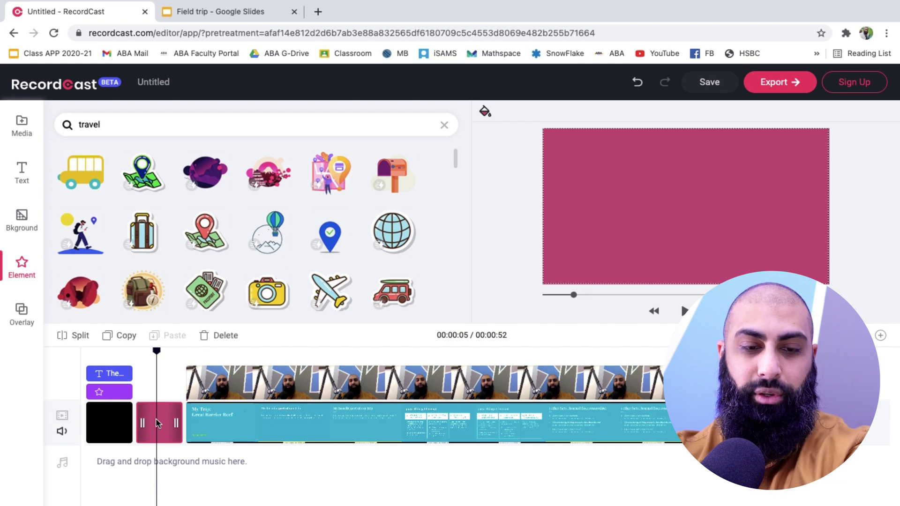
pyautogui.press('Delete')
pyautogui.moveTo(158, 355)
pyautogui.mouseDown()
pyautogui.moveTo(84, 359)
pyautogui.moveTo(160, 359)
pyautogui.mouseUp()
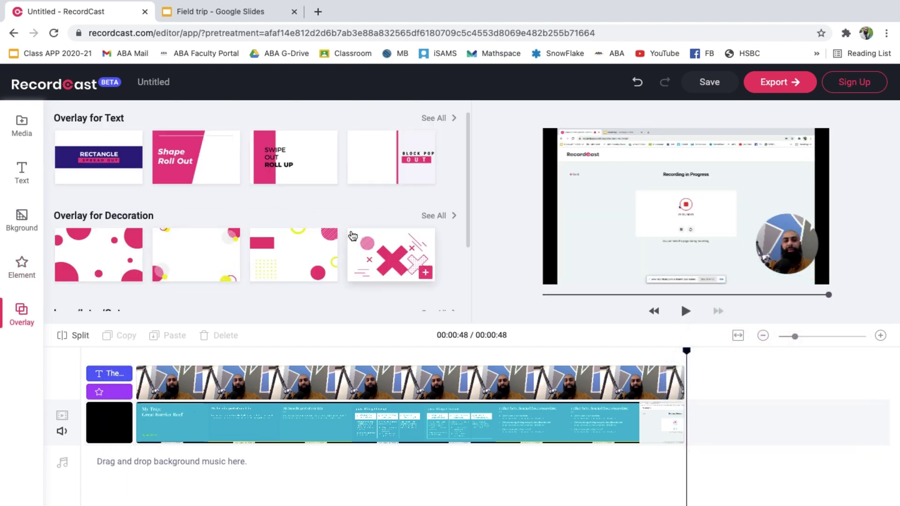
pyautogui.scroll(-3, 352, 235)
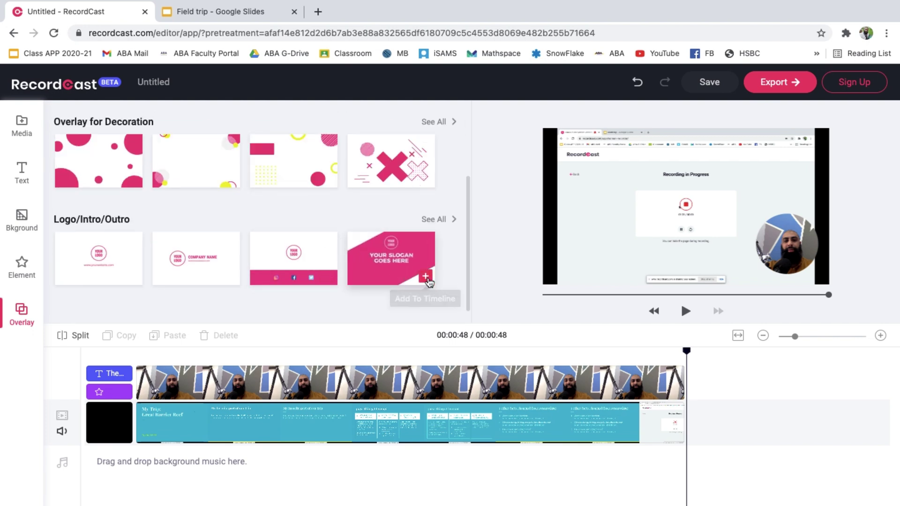
# Add the pink outro template and change its heading to 'Thank you for watching'.
pyautogui.click(426, 277)
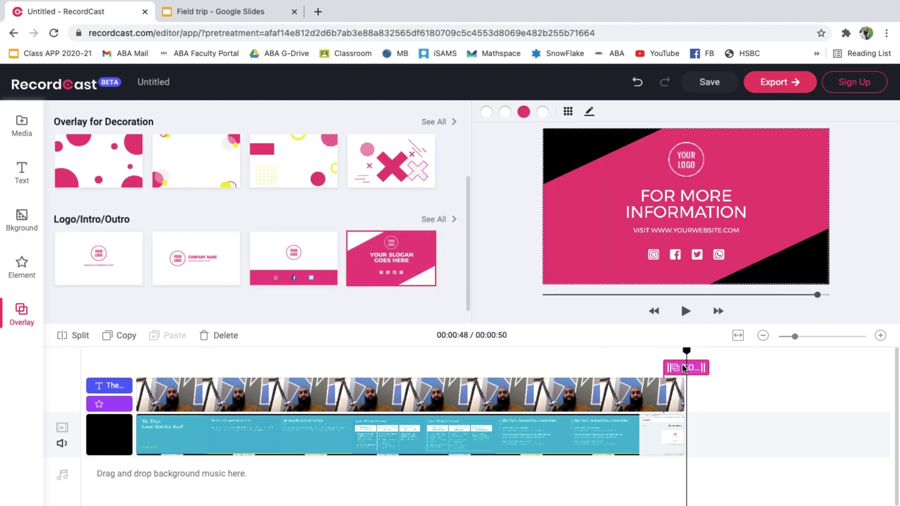
pyautogui.doubleClick(691, 206)
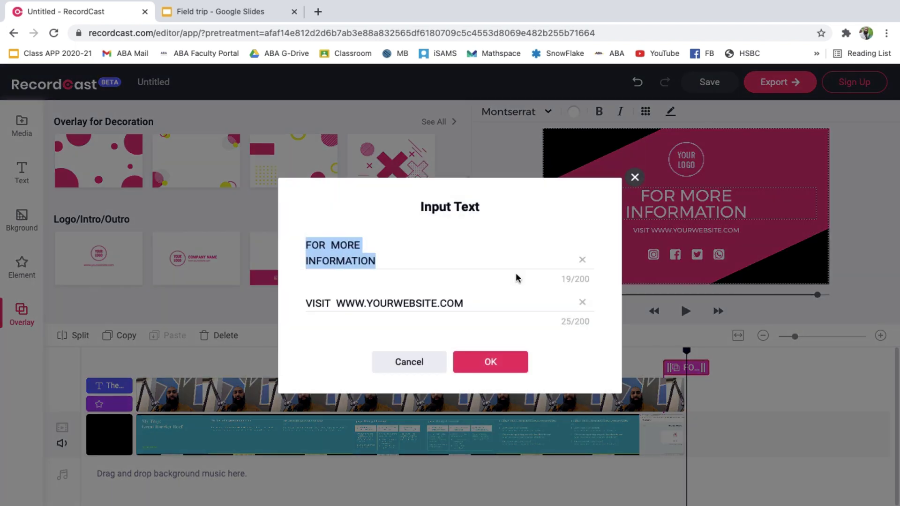
pyautogui.write('Thank you for watching')
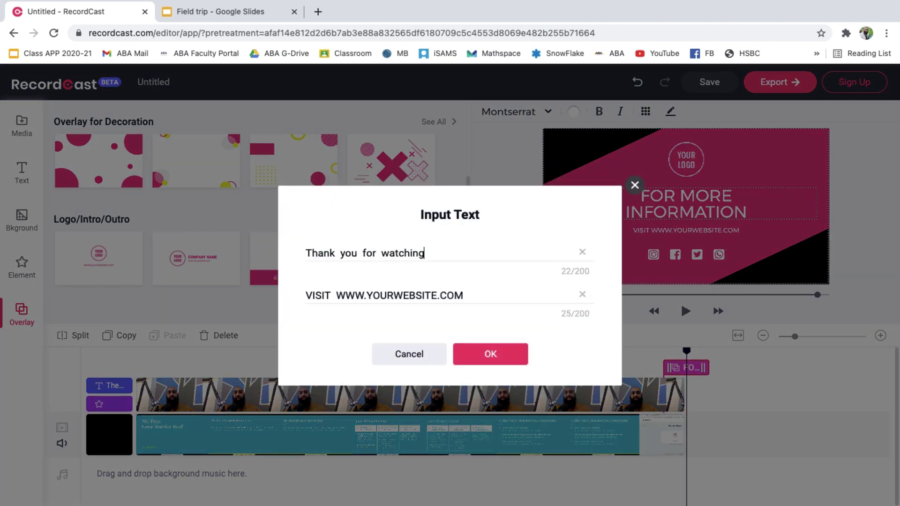
pyautogui.click(490, 361)
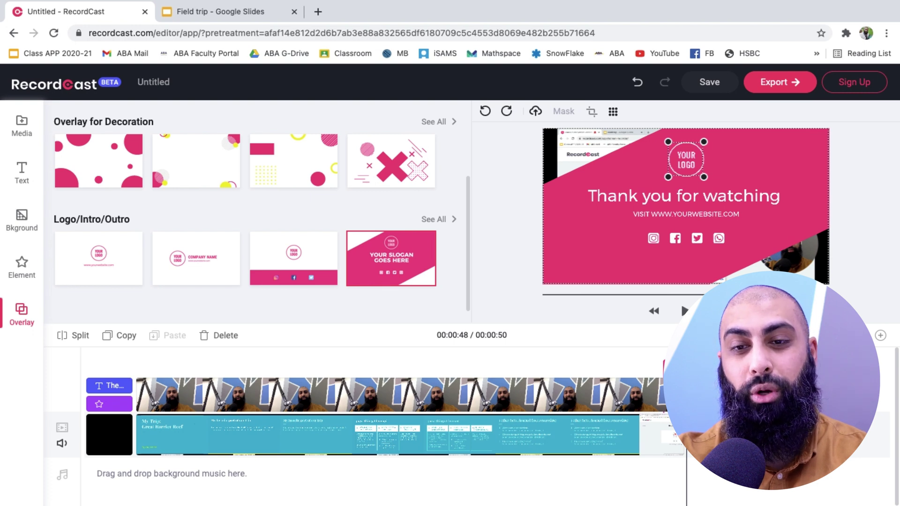
# Replace the outro's placeholder logo with the Beard Squared logo image from the Desktop, then start exporting.
pyautogui.doubleClick(685, 164)
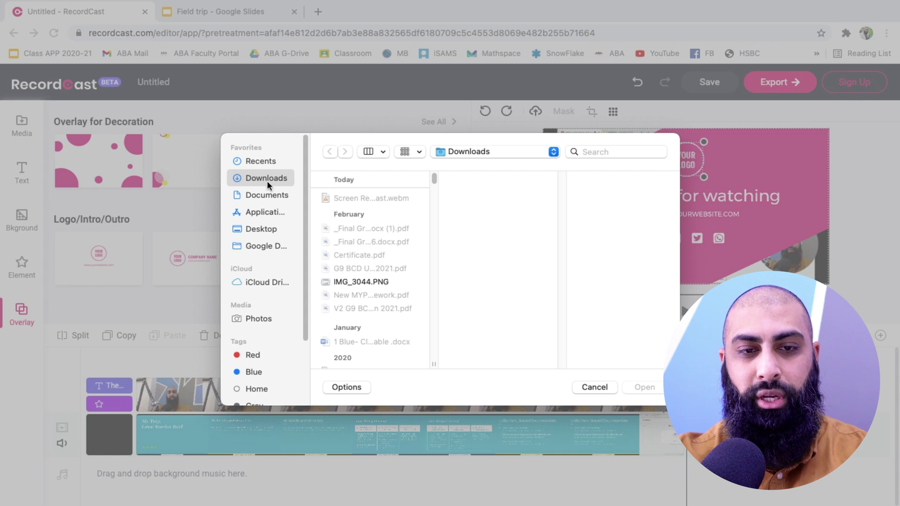
pyautogui.click(255, 228)
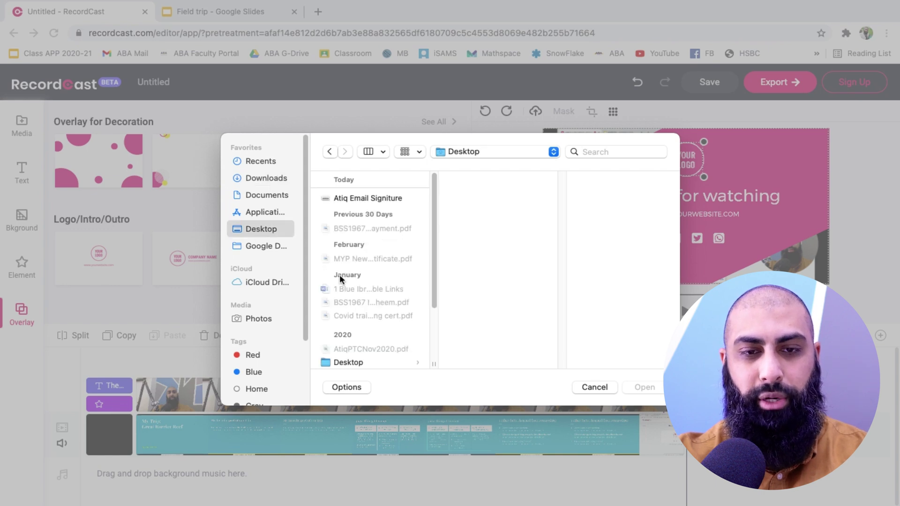
pyautogui.scroll(-5, 361, 300)
pyautogui.click(374, 329)
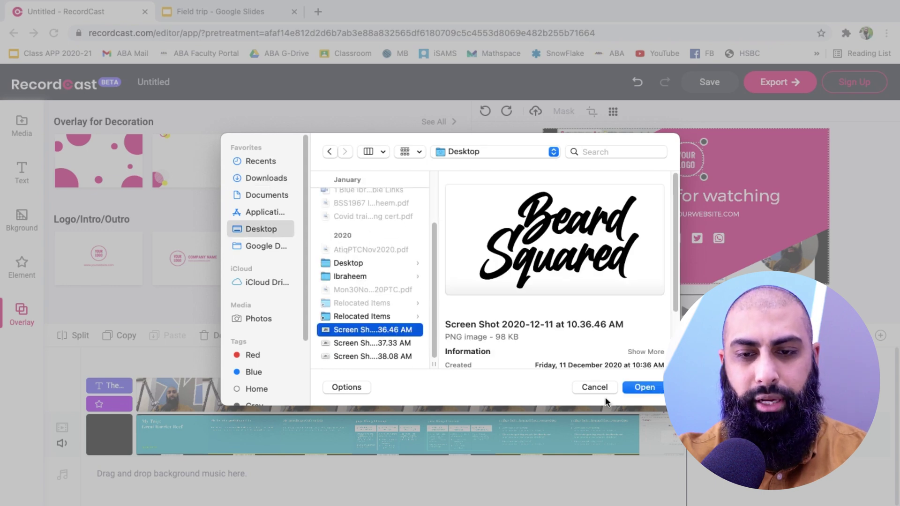
pyautogui.click(640, 389)
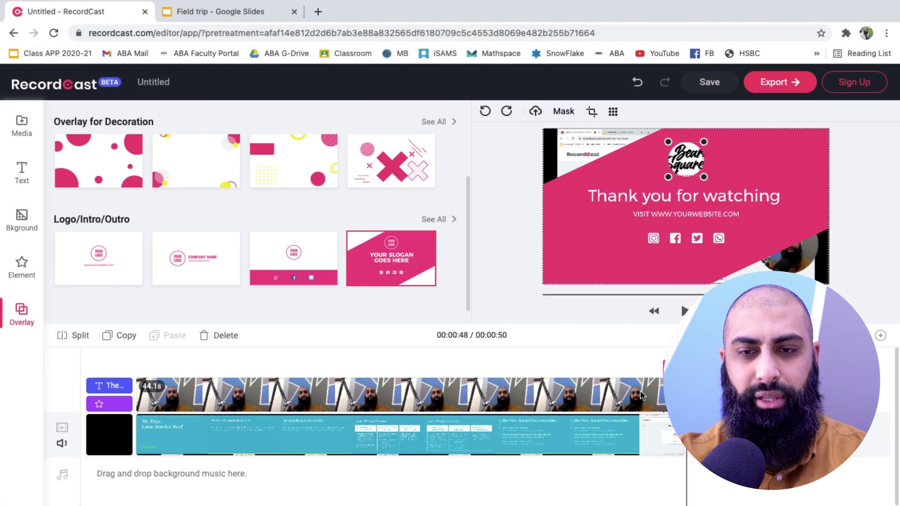
pyautogui.click(703, 177)
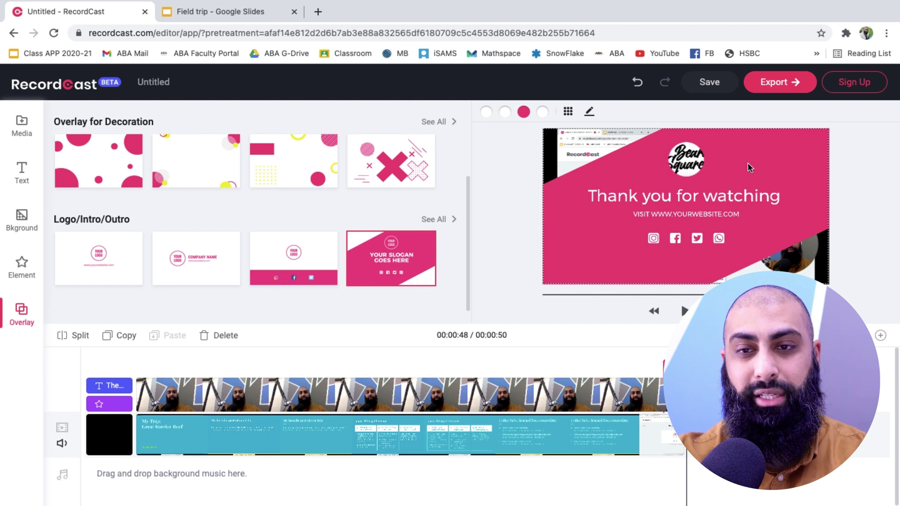
pyautogui.click(774, 85)
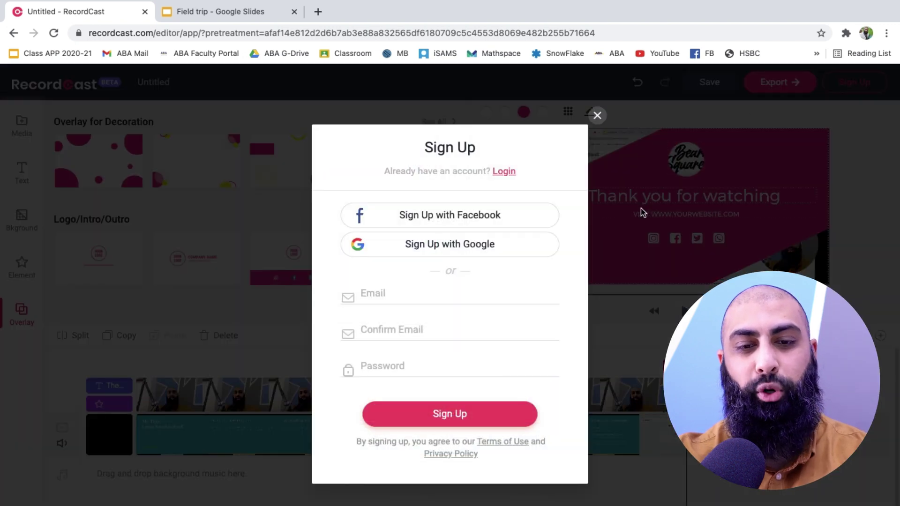
# Sign up with Google and export 'Great Barrier Reef Presentation' at 720p.
pyautogui.click(484, 248)
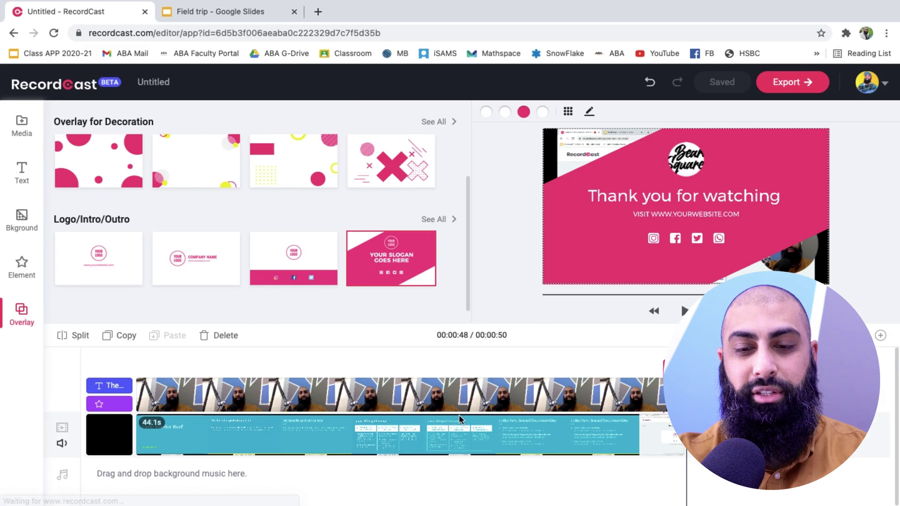
pyautogui.click(800, 87)
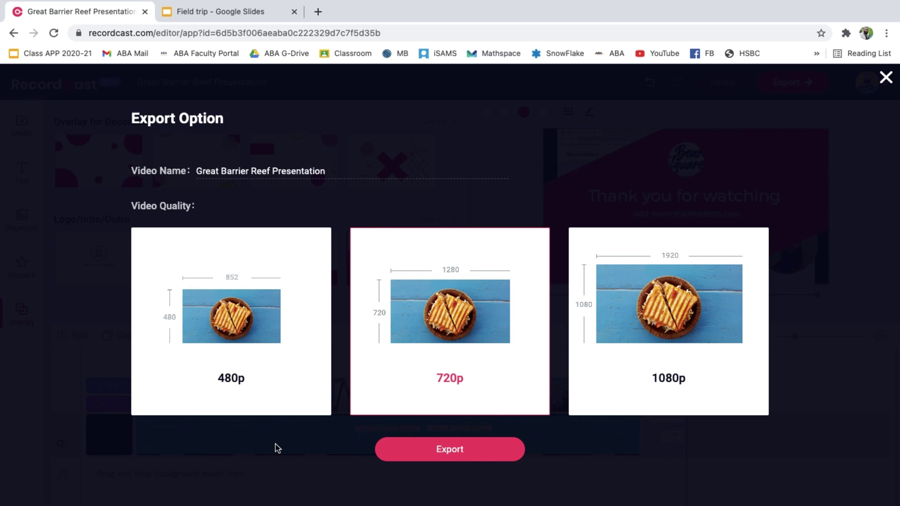
pyautogui.click(432, 451)
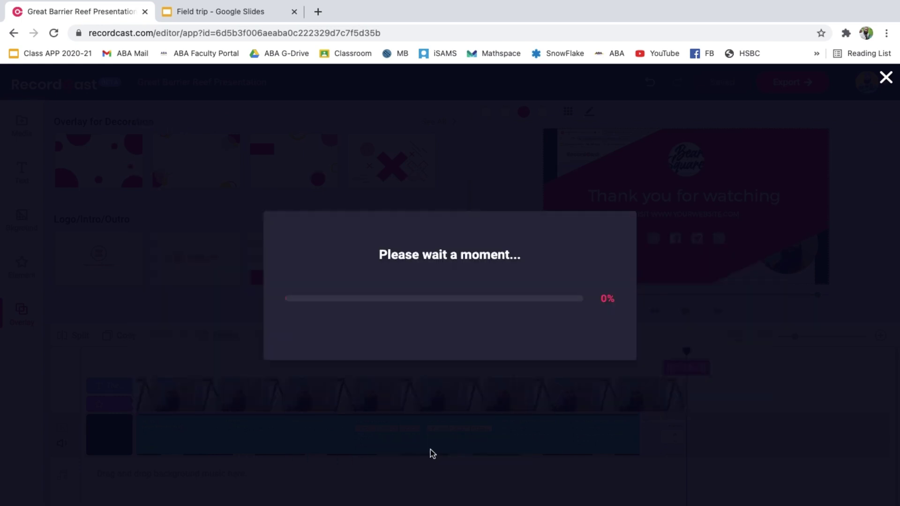